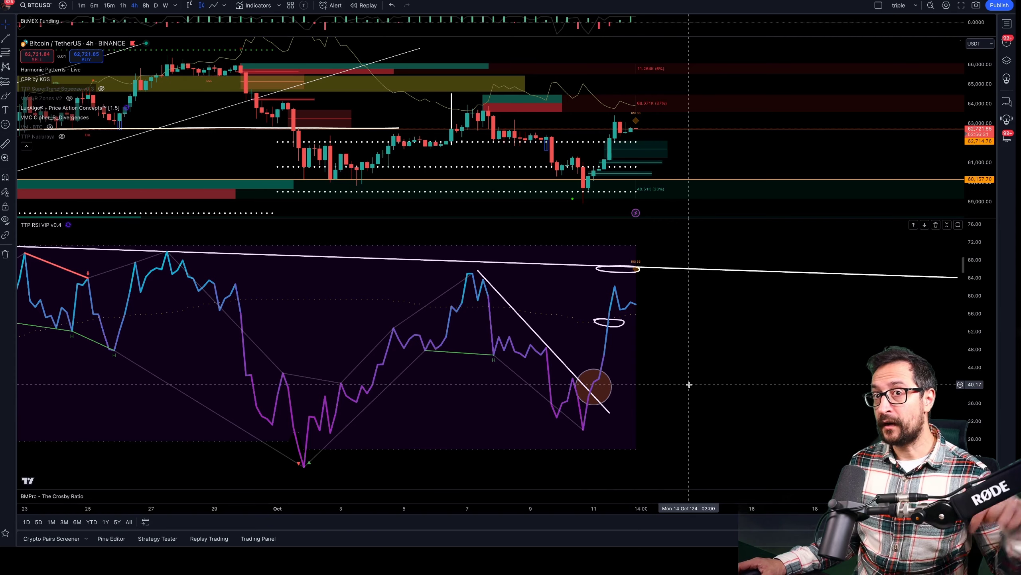
# - Measure the size of the recent BTC price rally on the chart
pyautogui.scroll(2, 676, 378)
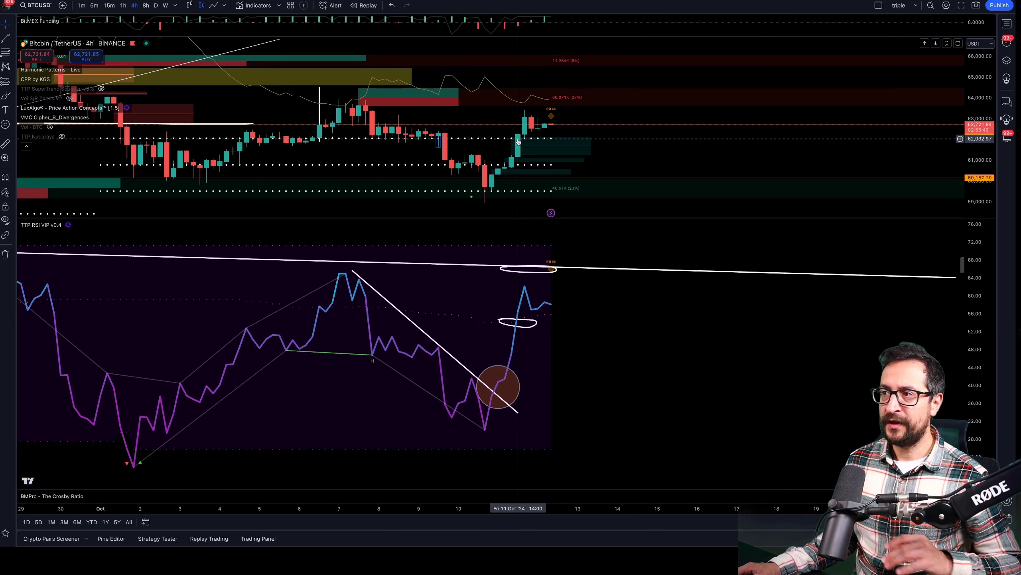
pyautogui.keyDown('shift'); pyautogui.click(498, 174); pyautogui.keyUp('shift')
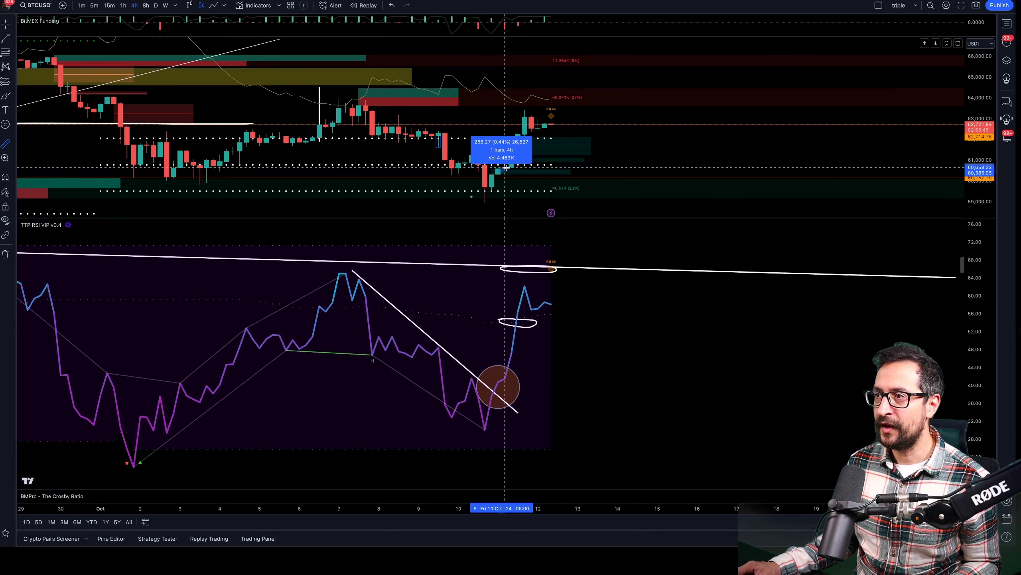
pyautogui.click(522, 137)
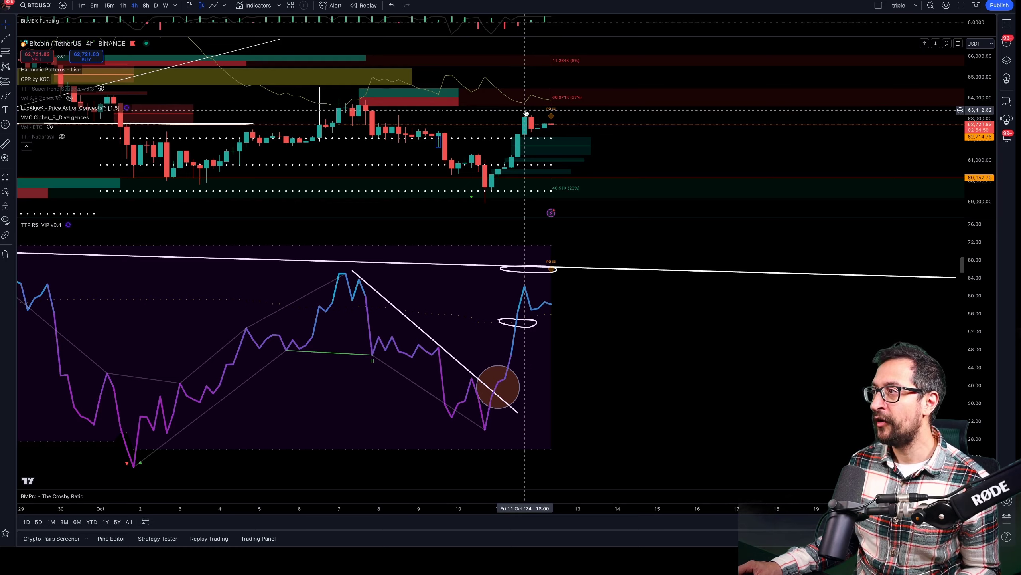
pyautogui.scroll(-1, 525, 113)
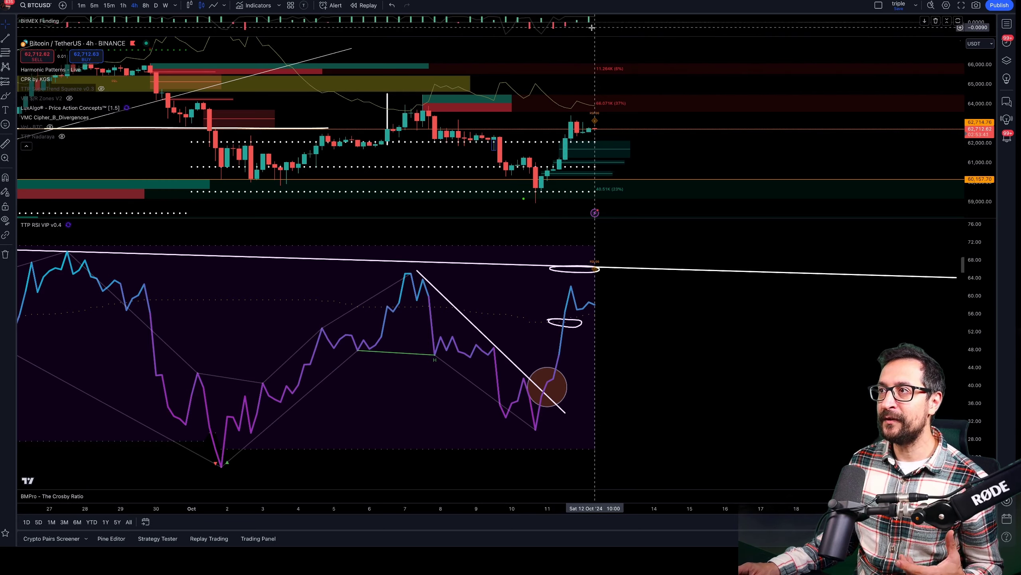
# - Maximize and restore the funding and price panes to show the daily chart with RSI
pyautogui.doubleClick(590, 25)
pyautogui.doubleClick(593, 132)
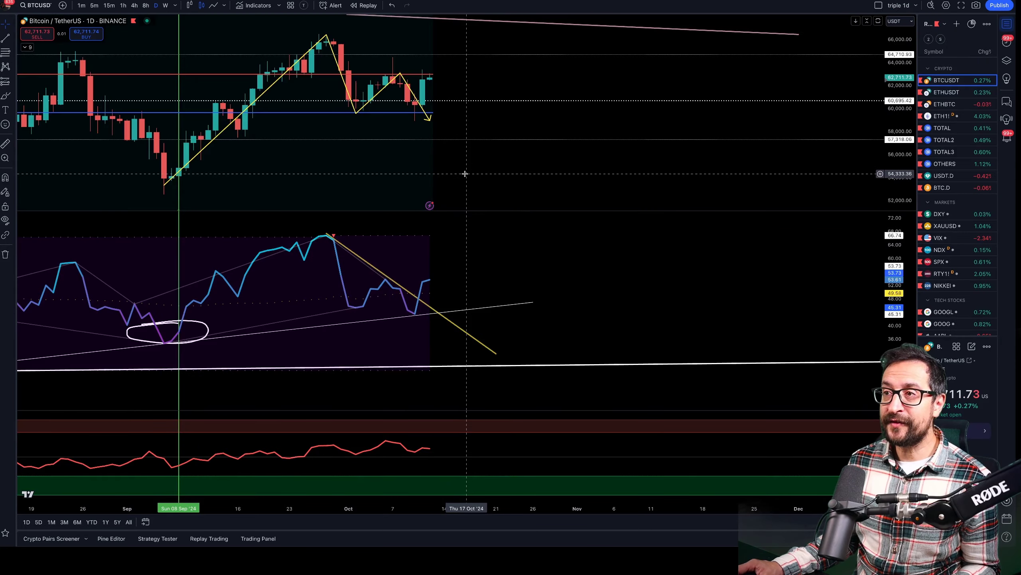
pyautogui.doubleClick(467, 172)
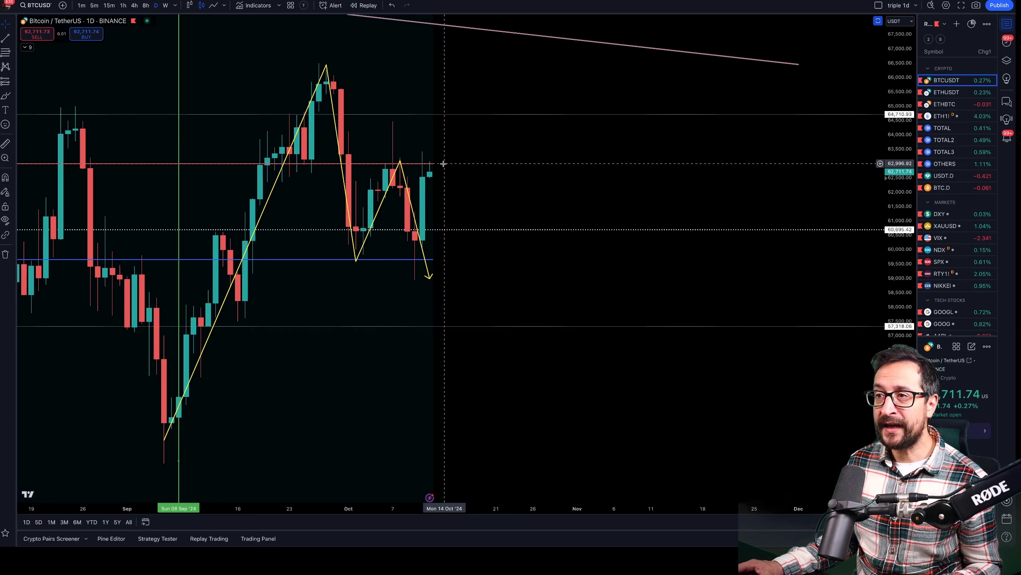
pyautogui.scroll(1, 444, 163)
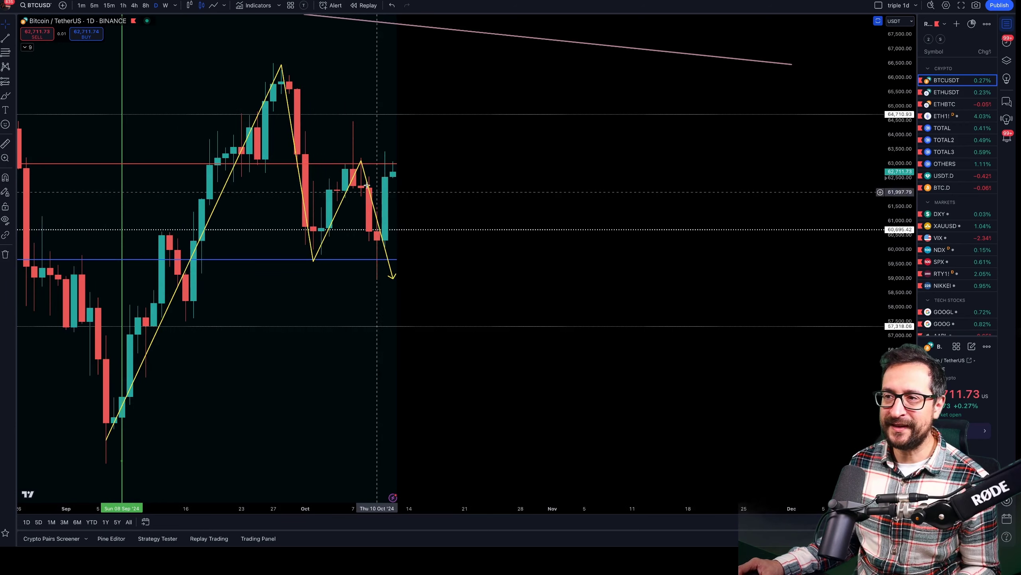
pyautogui.doubleClick(381, 283)
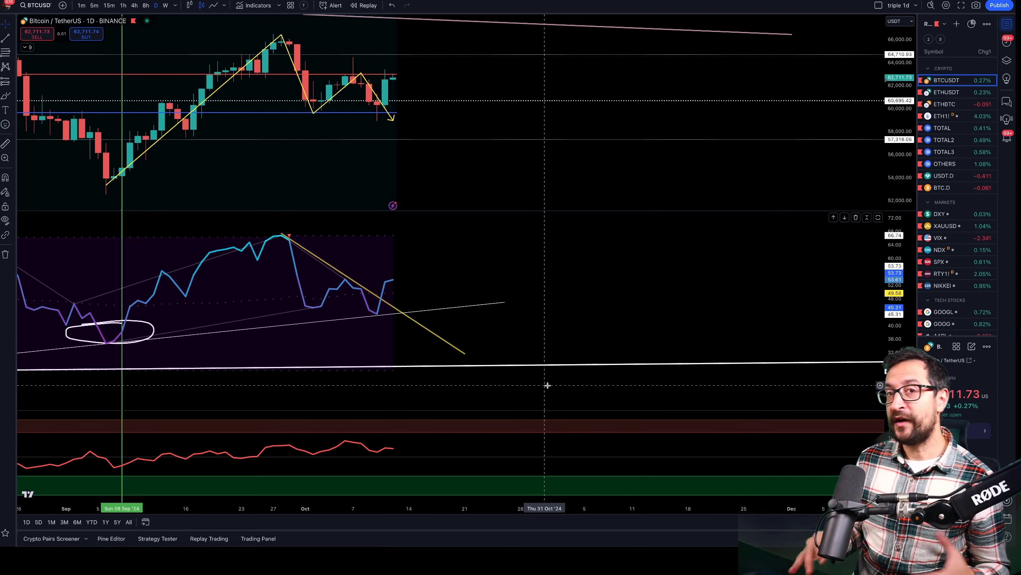
# - Select the yellow daily RSI downtrend line, then the white RSI trendline on the 4h chart
pyautogui.click(350, 285)
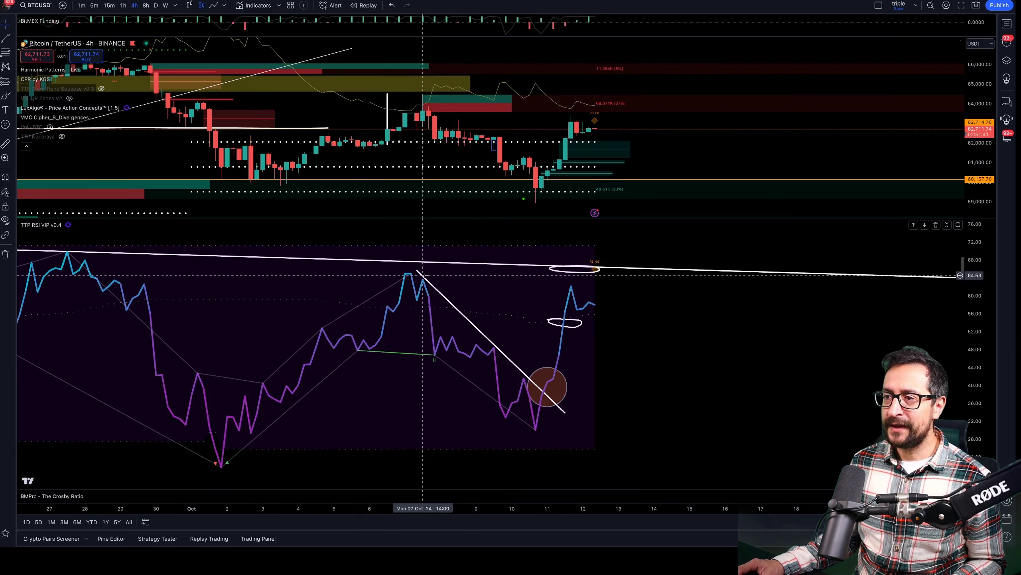
pyautogui.click(424, 275)
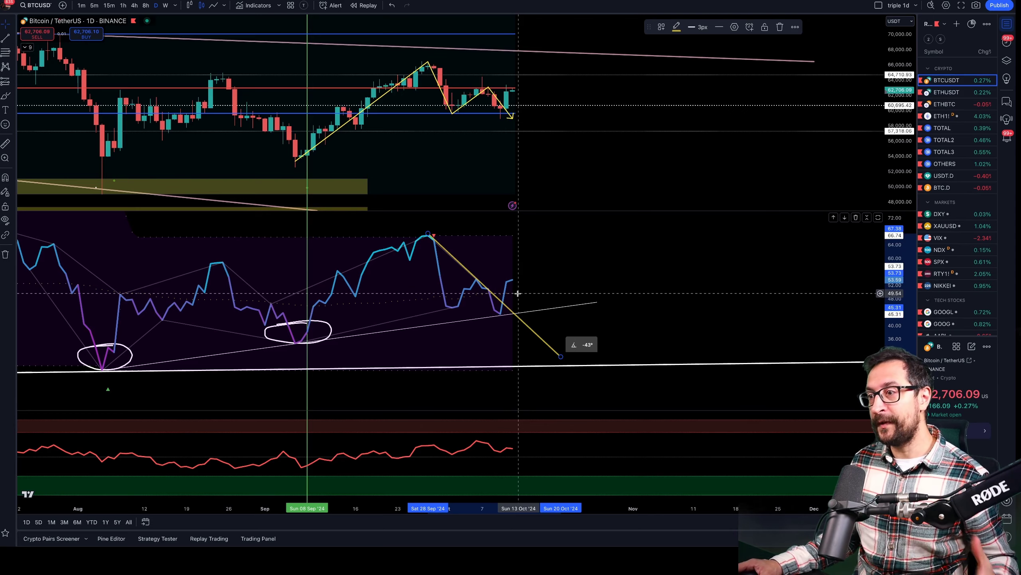
# - Sketch the RSI dipping from its latest value and draw a vertical line above the latest candles
pyautogui.click(518, 293)
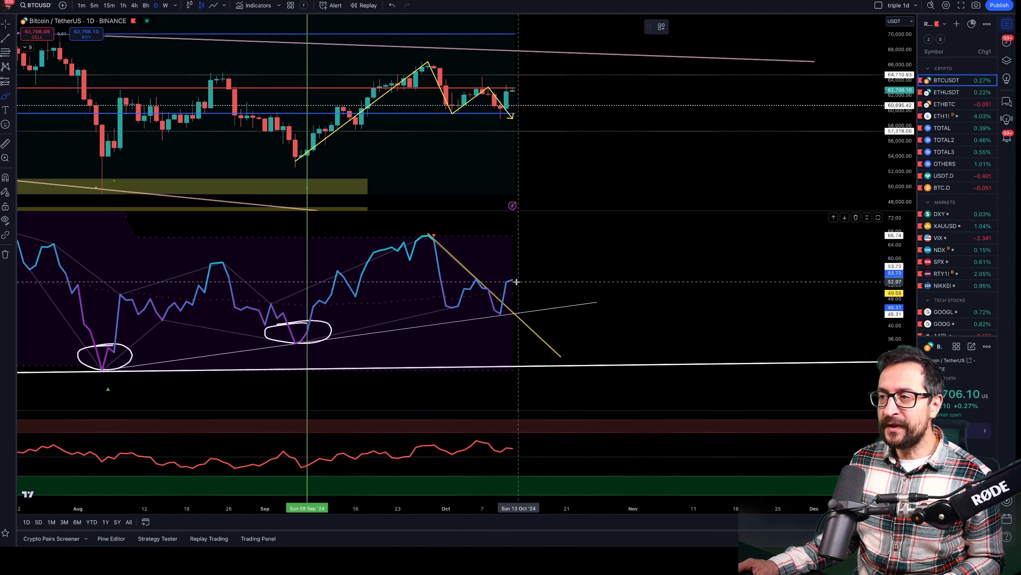
pyautogui.moveTo(513, 281); pyautogui.dragTo(527, 312)
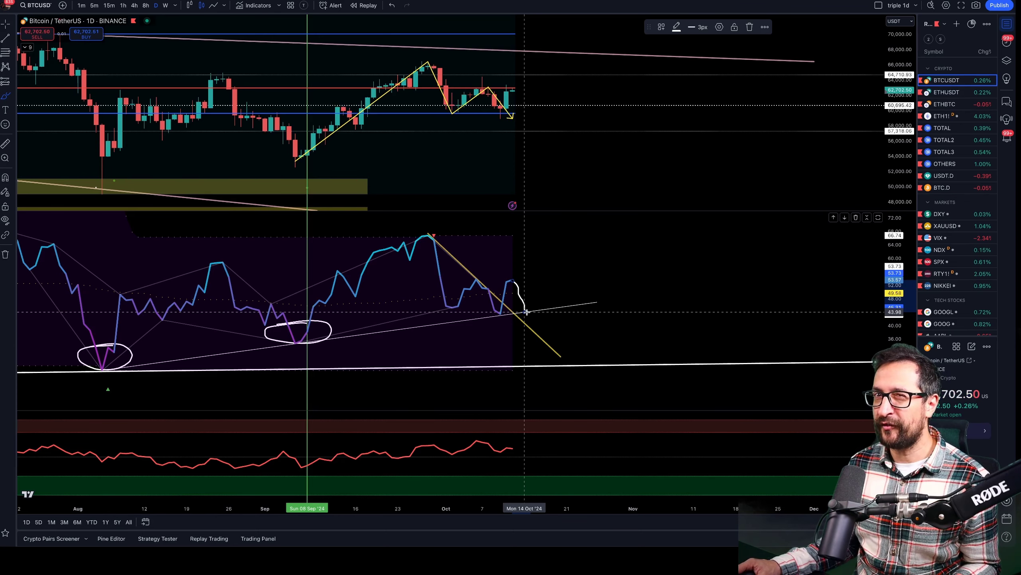
pyautogui.click(546, 112)
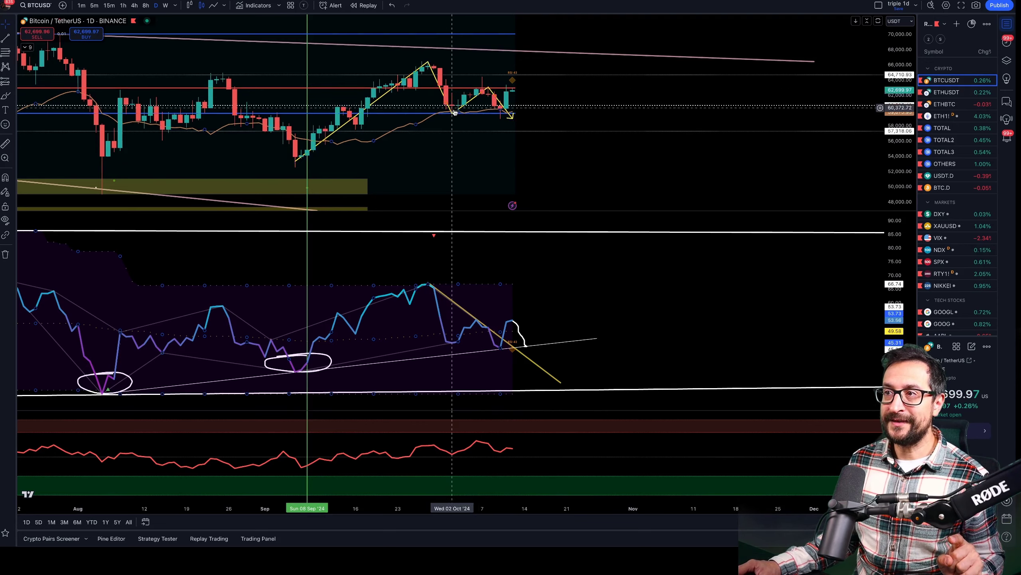
pyautogui.moveTo(518, 87)
pyautogui.mouseDown()
pyautogui.moveTo(518, 119)
pyautogui.moveTo(531, 58)
pyautogui.mouseUp()
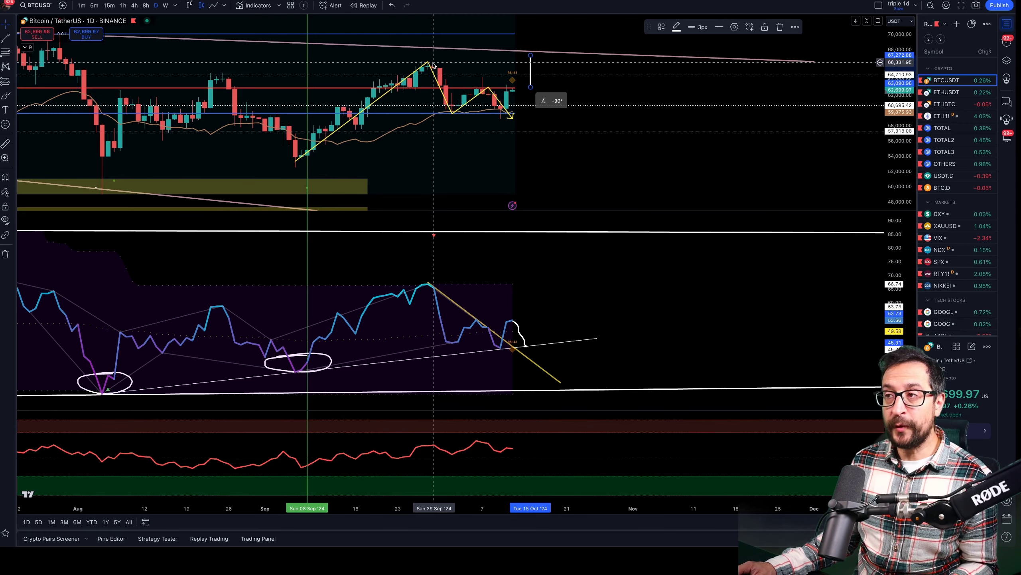
# - Reshape the yellow zigzag toward the upper trendline, then undo it back to its original shape
pyautogui.click(494, 95)
pyautogui.moveTo(494, 96); pyautogui.dragTo(531, 57)
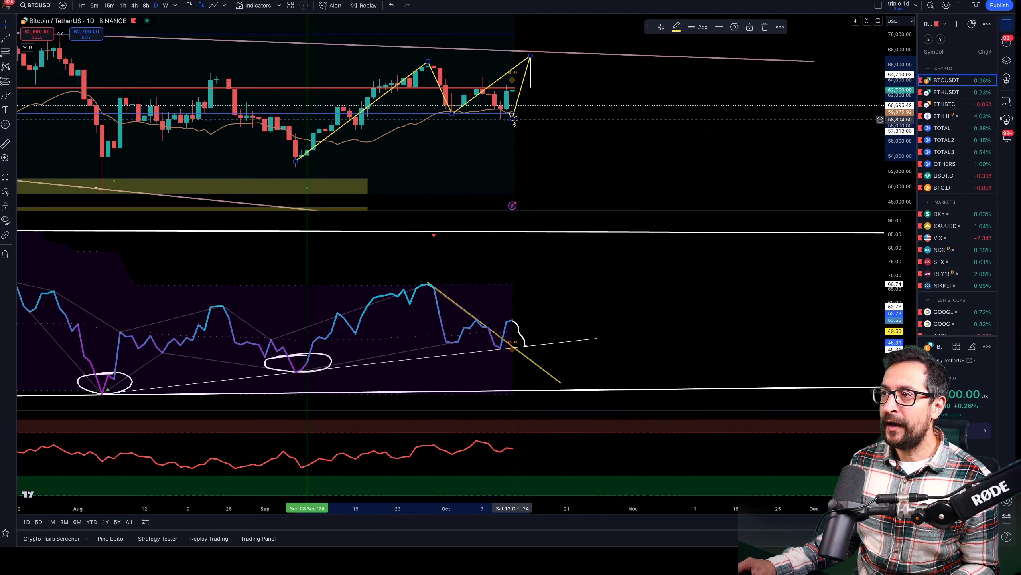
pyautogui.moveTo(453, 114); pyautogui.dragTo(501, 119)
pyautogui.moveTo(561, 40); pyautogui.dragTo(555, 60)
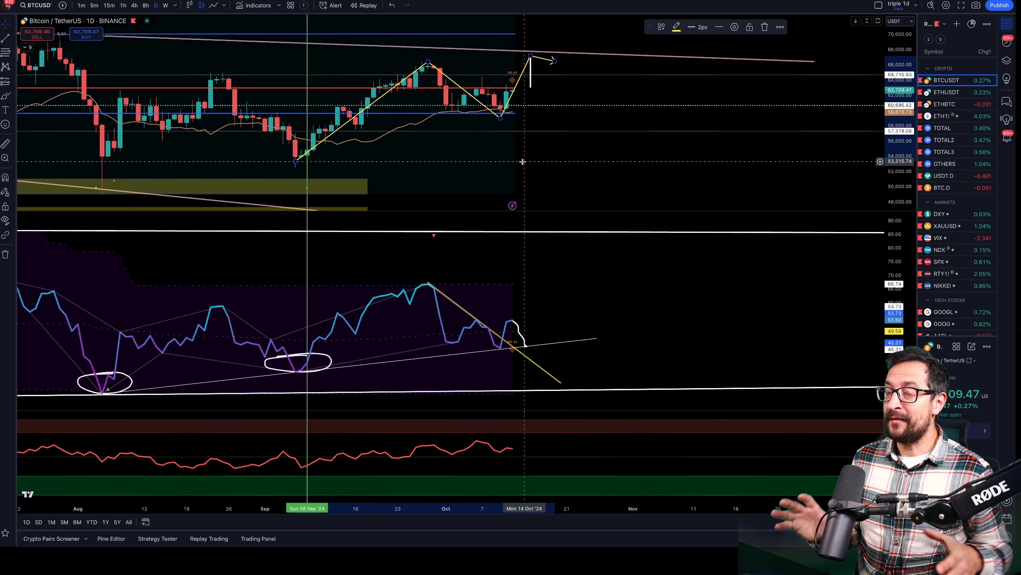
pyautogui.hotkey('ctrl', 'z')
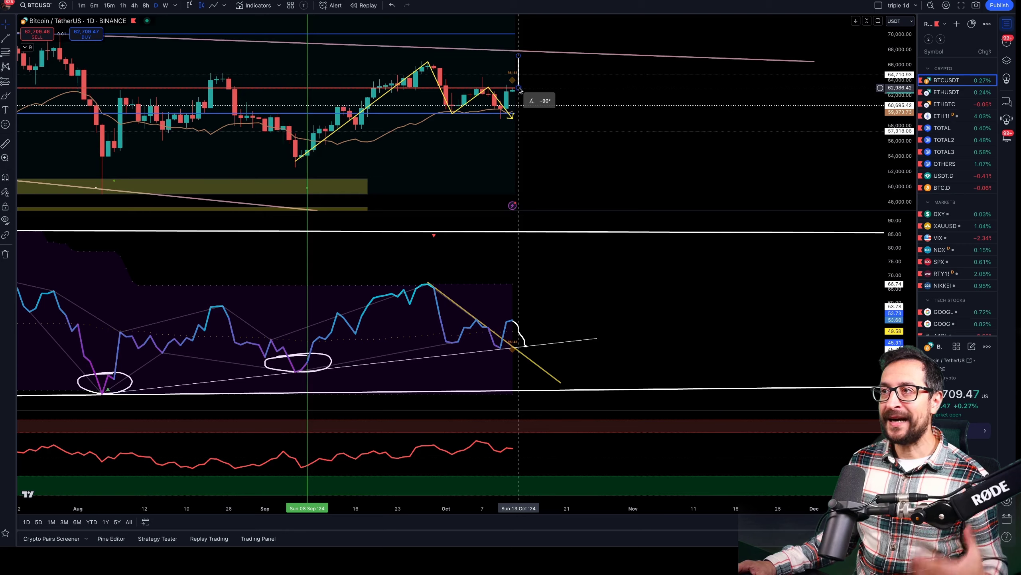
pyautogui.click(519, 89)
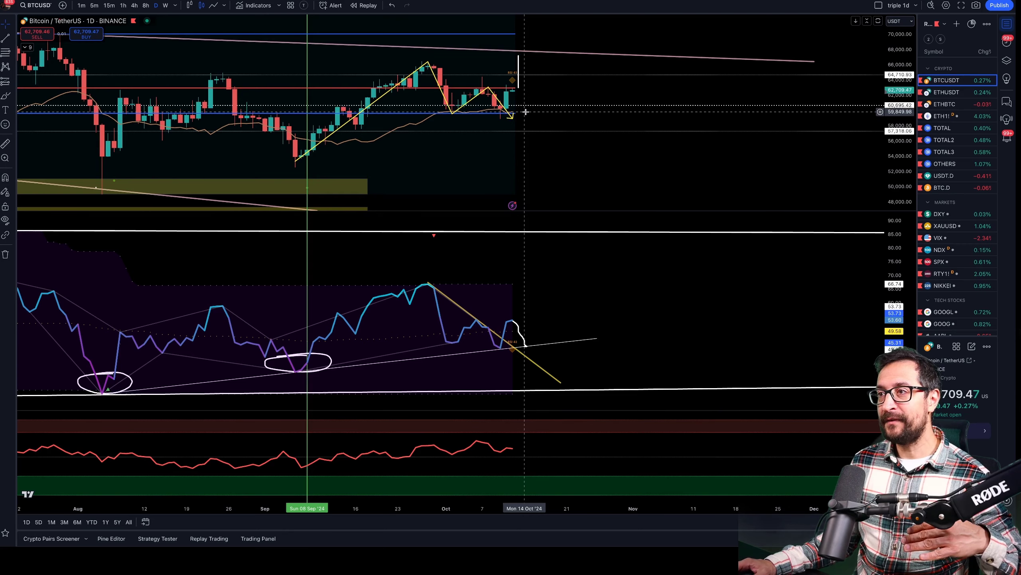
pyautogui.scroll(-3, 525, 112)
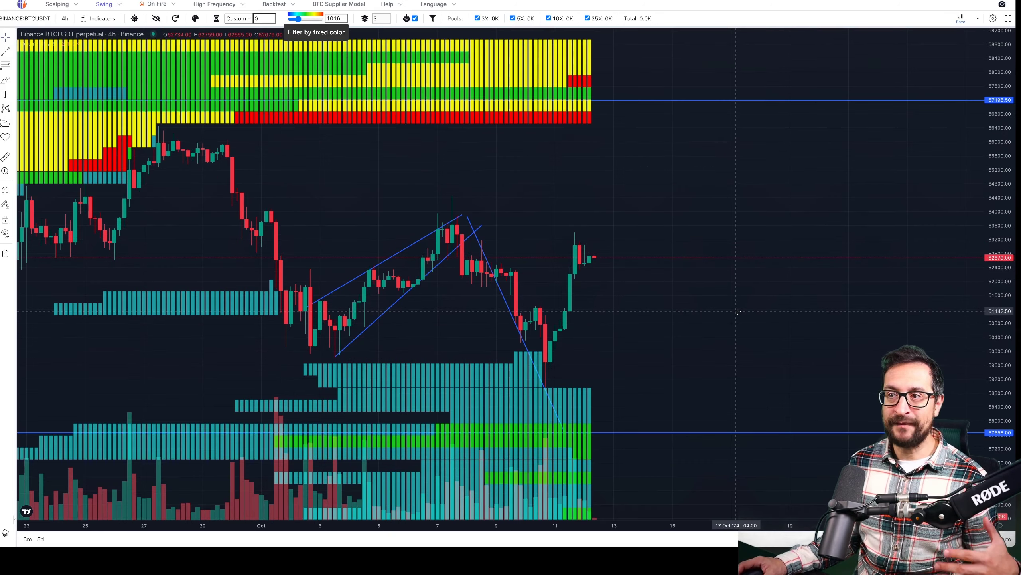
# - Pan the heatmap down to reveal the deeper liquidation bands below price
pyautogui.moveTo(737, 309); pyautogui.dragTo(641, 191)
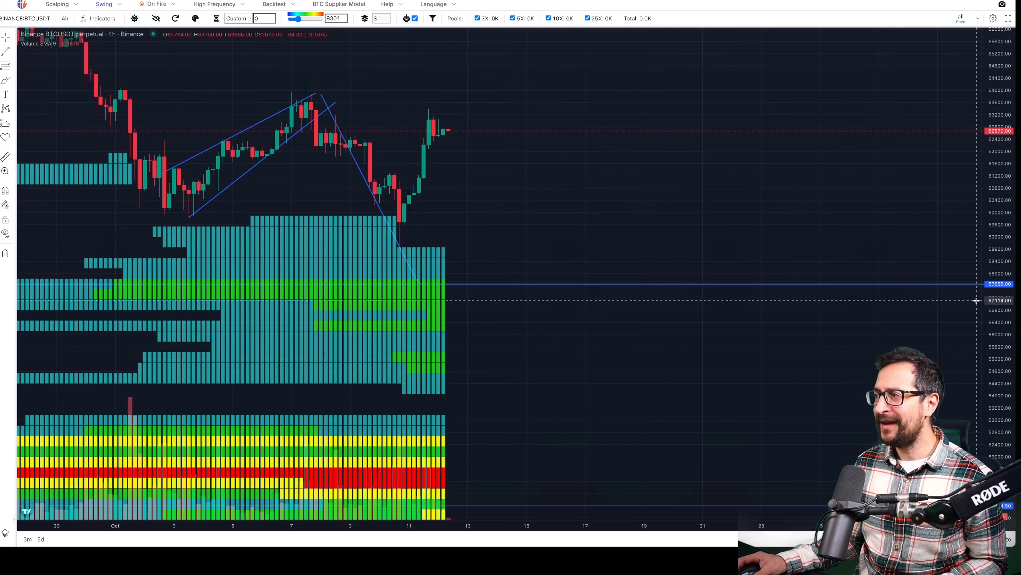
pyautogui.moveTo(752, 385); pyautogui.dragTo(747, 288)
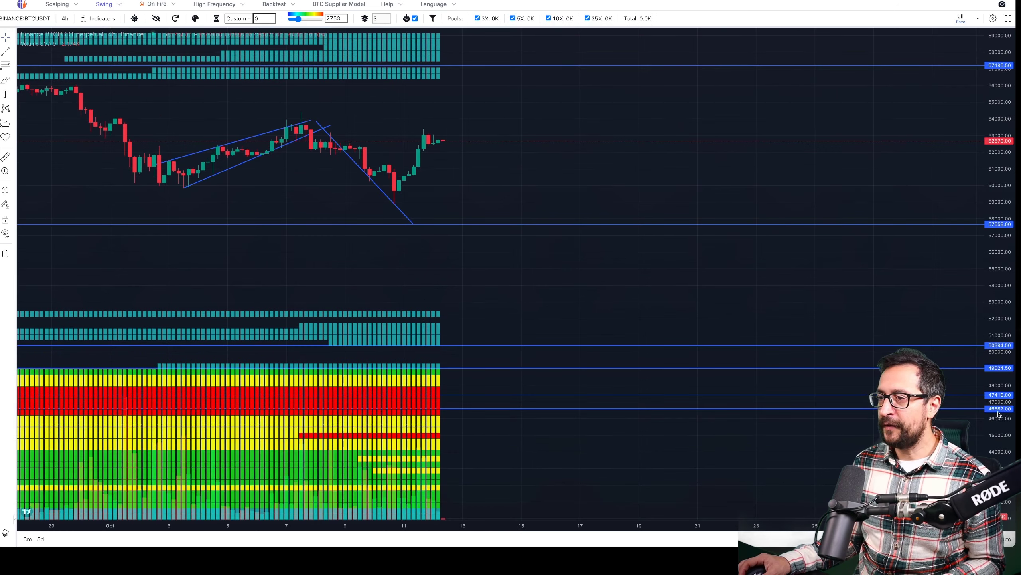
# - Move the horizontal lines onto the 46,603.50 and 73,389 liquidation levels
pyautogui.moveTo(449, 404); pyautogui.dragTo(448, 411)
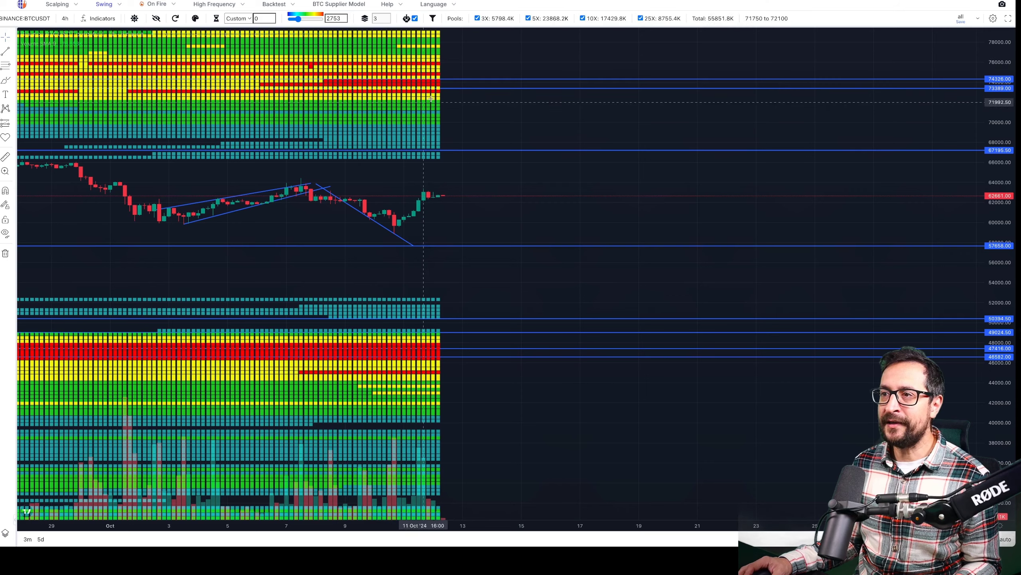
pyautogui.moveTo(441, 85); pyautogui.dragTo(441, 85)
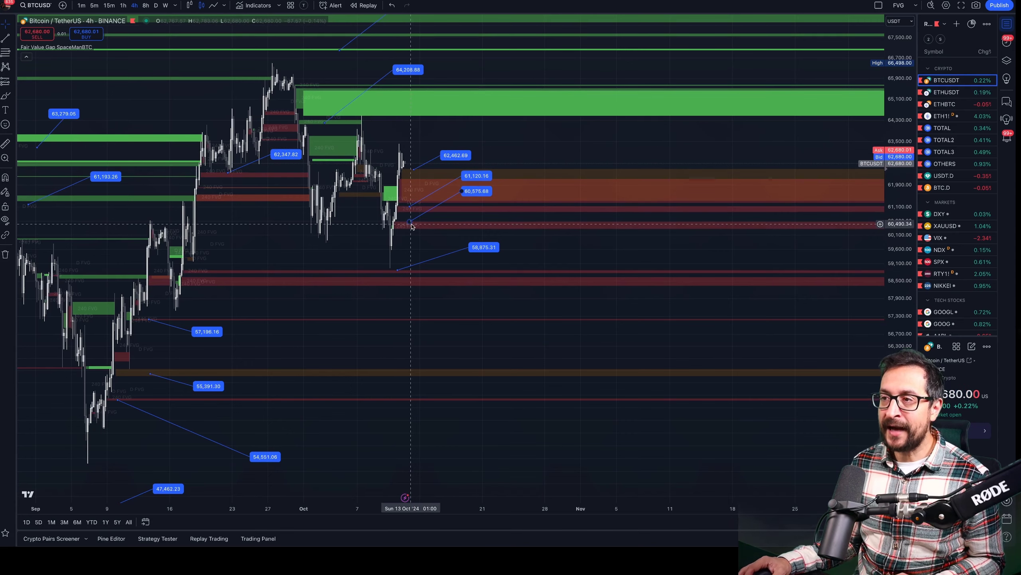
pyautogui.scroll(2, 411, 226)
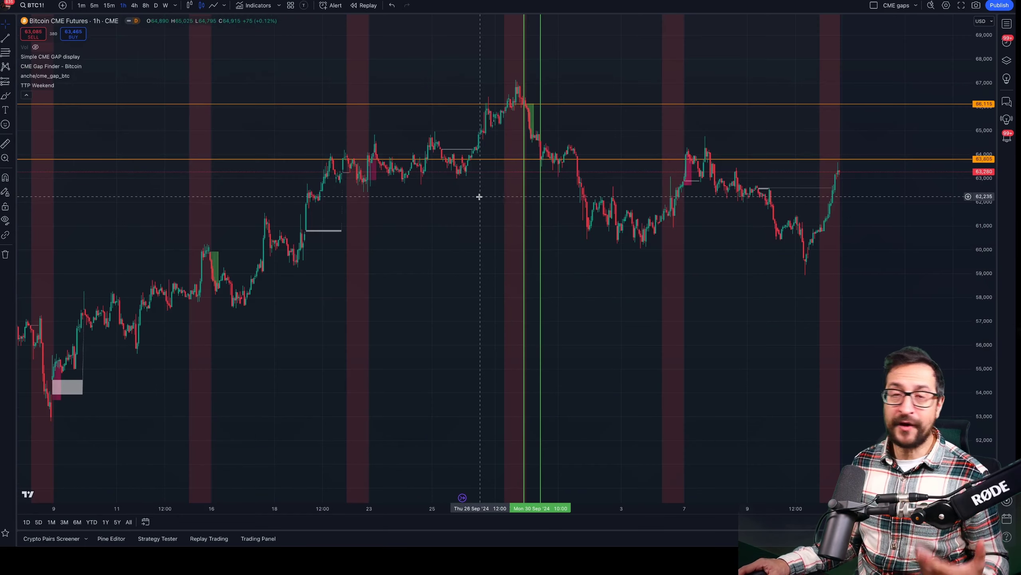
# - Zoom into the latest week of the 1-hour BTC1! CME futures chart
pyautogui.scroll(2, 478, 196)
pyautogui.scroll(3, 603, 243)
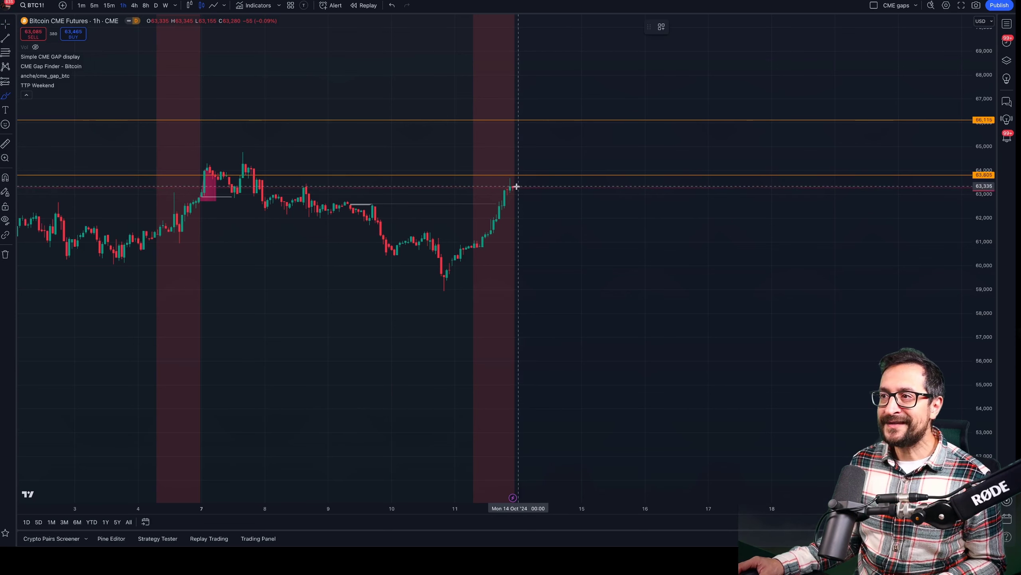
pyautogui.moveTo(517, 188)
pyautogui.mouseDown()
pyautogui.moveTo(575, 317)
pyautogui.moveTo(666, 186)
pyautogui.mouseUp()
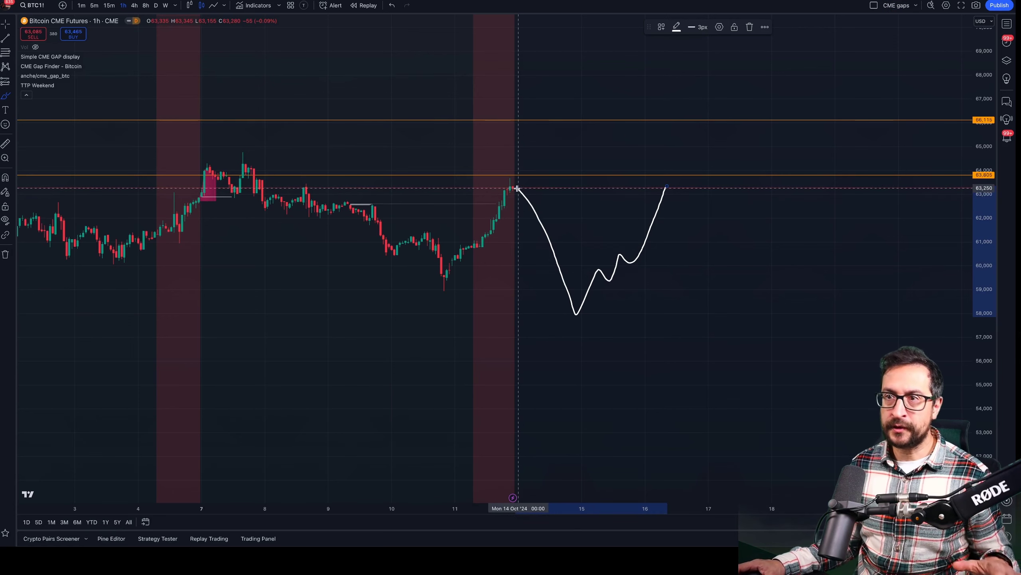
pyautogui.hotkey('ctrl', 'z')
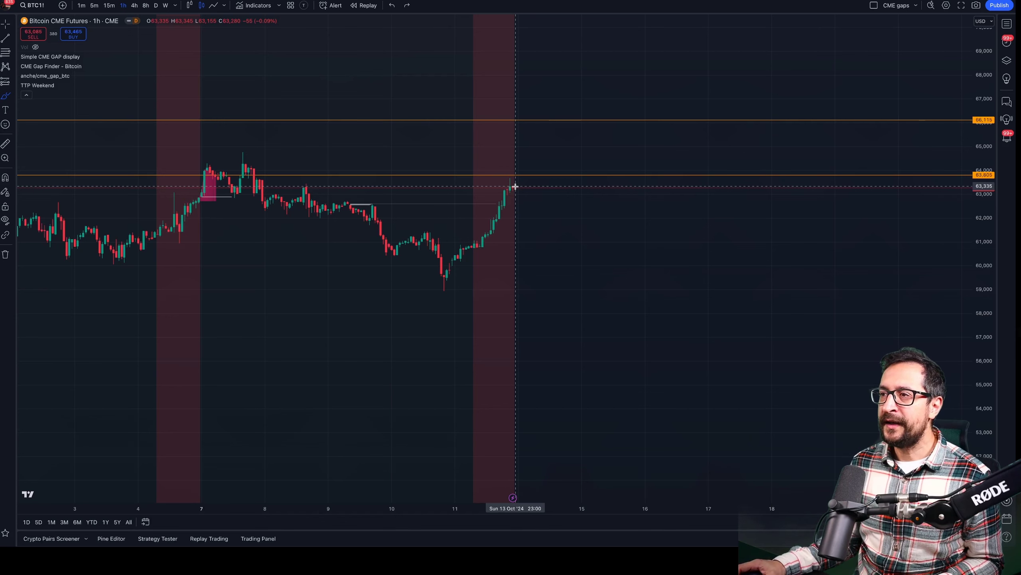
pyautogui.moveTo(514, 185); pyautogui.dragTo(573, 185)
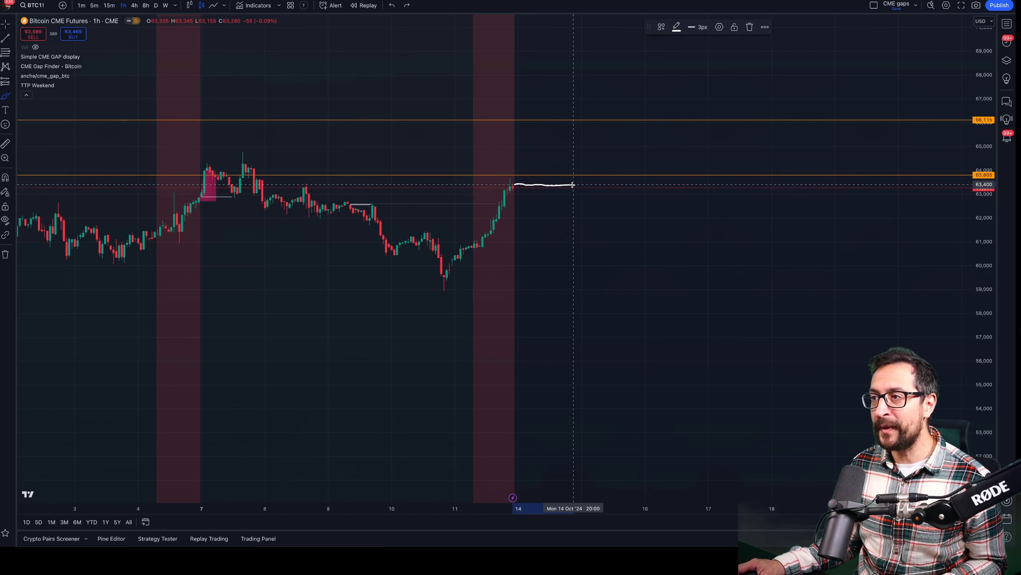
pyautogui.moveTo(572, 185); pyautogui.dragTo(606, 347)
pyautogui.moveTo(574, 184); pyautogui.dragTo(598, 126)
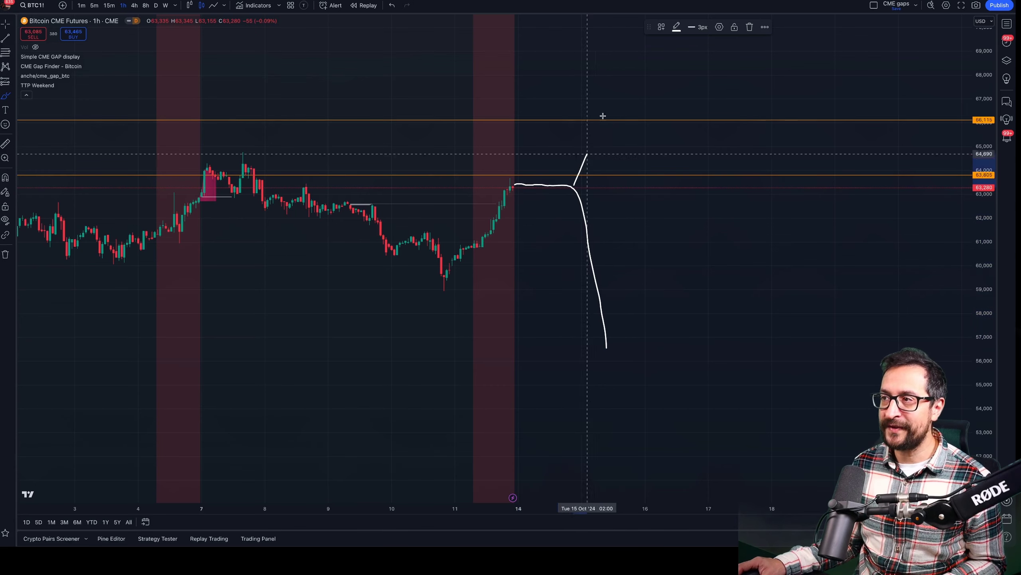
pyautogui.hotkey('ctrl', 'z')
pyautogui.hotkey('ctrl', 'z')
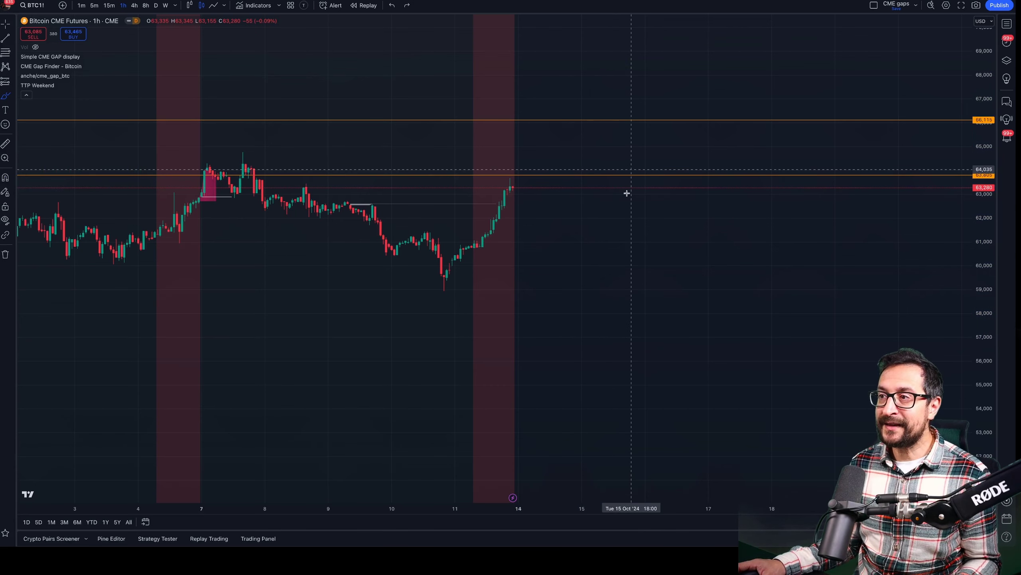
# - Circle the candles around 30 Sep, then draw and delete a circle around the 9 Sep gap box
pyautogui.scroll(-5, 629, 282)
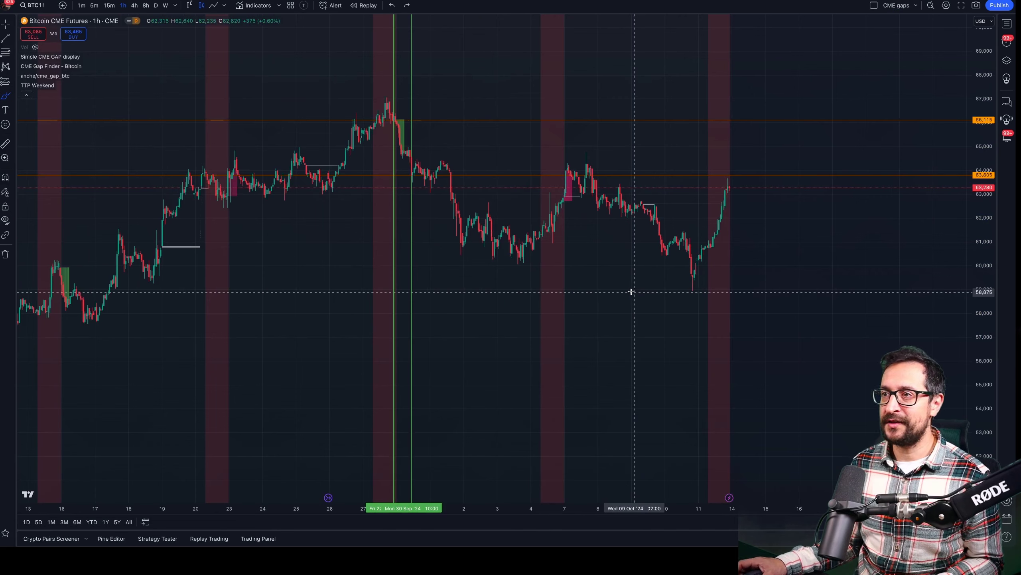
pyautogui.moveTo(414, 116)
pyautogui.mouseDown()
pyautogui.moveTo(395, 123)
pyautogui.moveTo(431, 128)
pyautogui.moveTo(415, 114)
pyautogui.mouseUp()
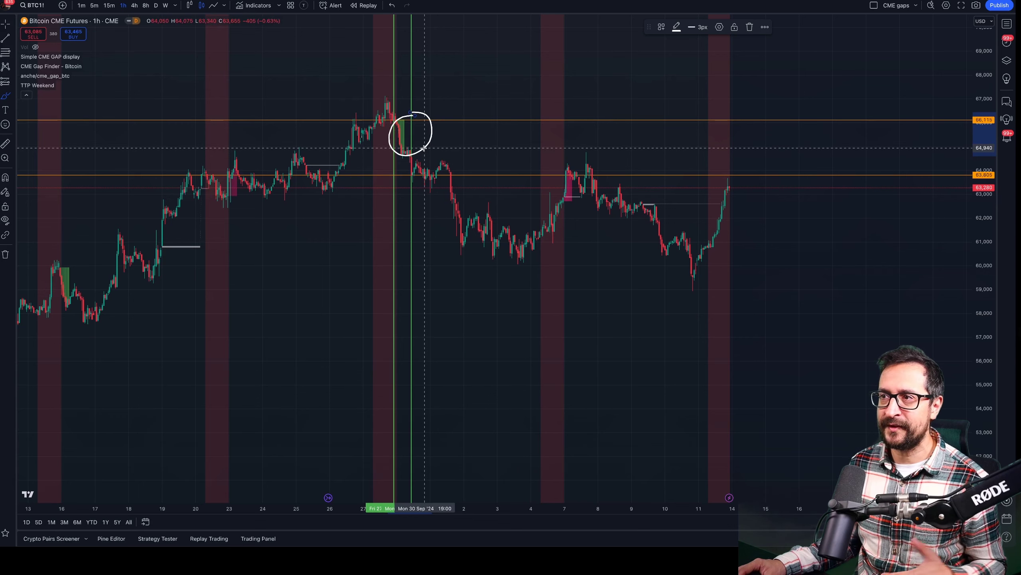
pyautogui.hscroll(-5, 491, 142)
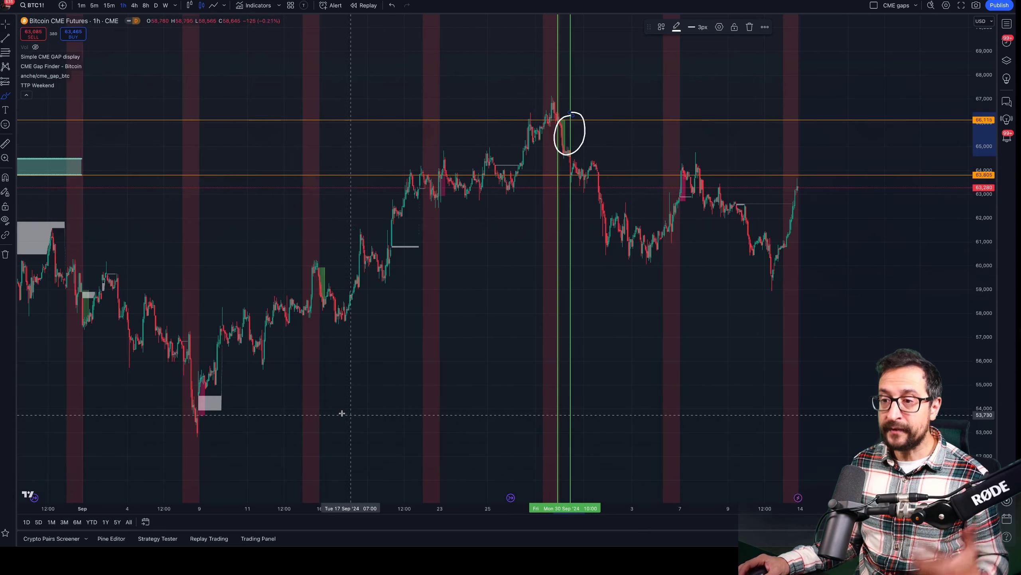
pyautogui.moveTo(264, 394)
pyautogui.mouseDown()
pyautogui.moveTo(235, 388)
pyautogui.moveTo(179, 409)
pyautogui.moveTo(255, 392)
pyautogui.moveTo(247, 383)
pyautogui.mouseUp()
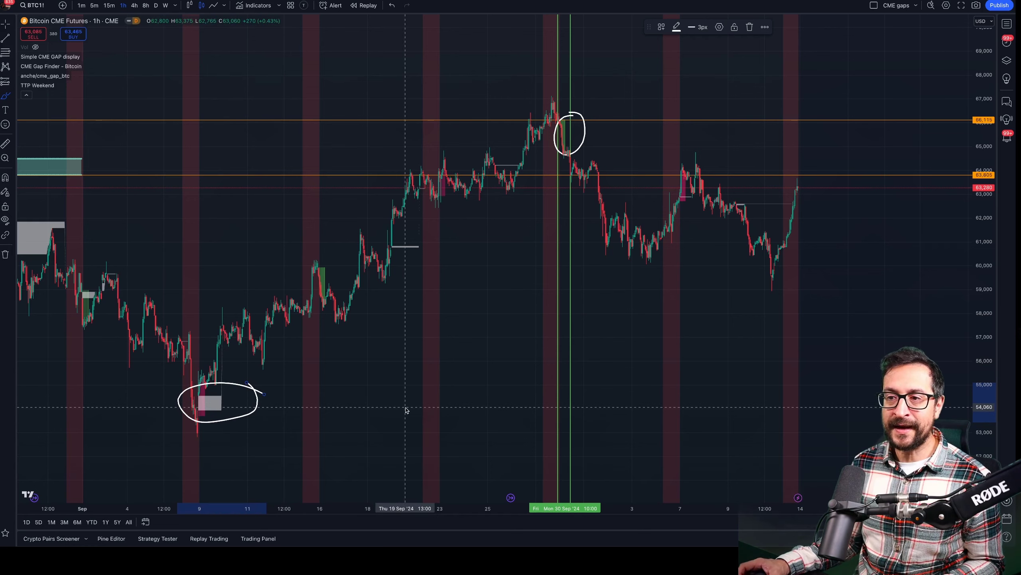
pyautogui.press('Delete')
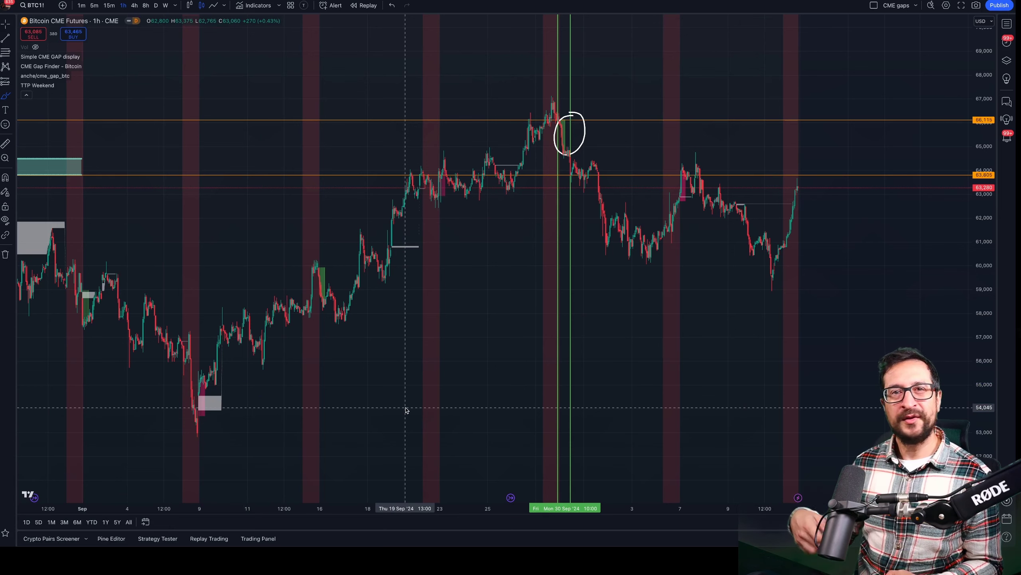
pyautogui.scroll(-2, 389, 397)
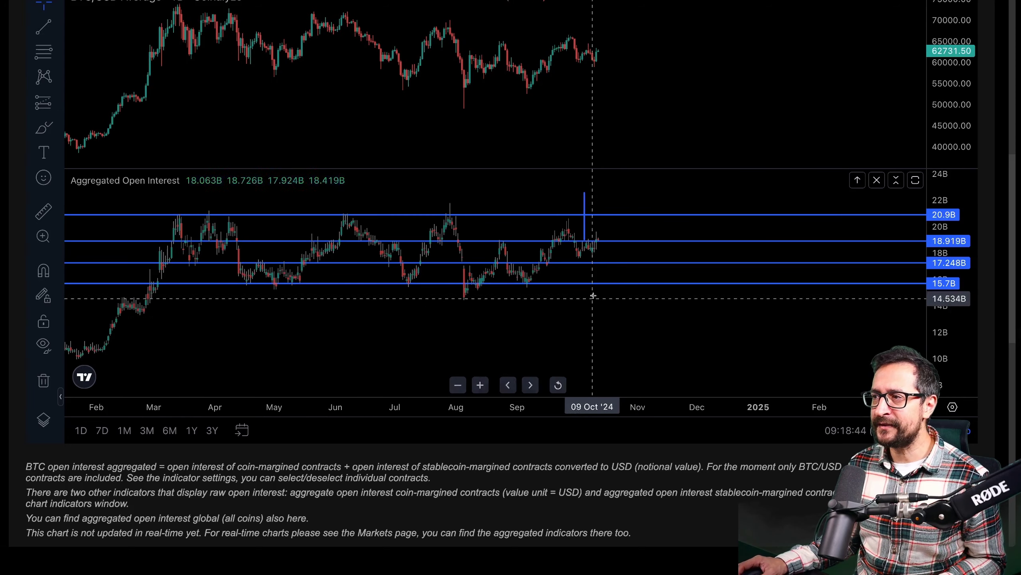
# - Select the 18.919B level, circle the April OI peaks and draw a rising support curve under price
pyautogui.click(601, 242)
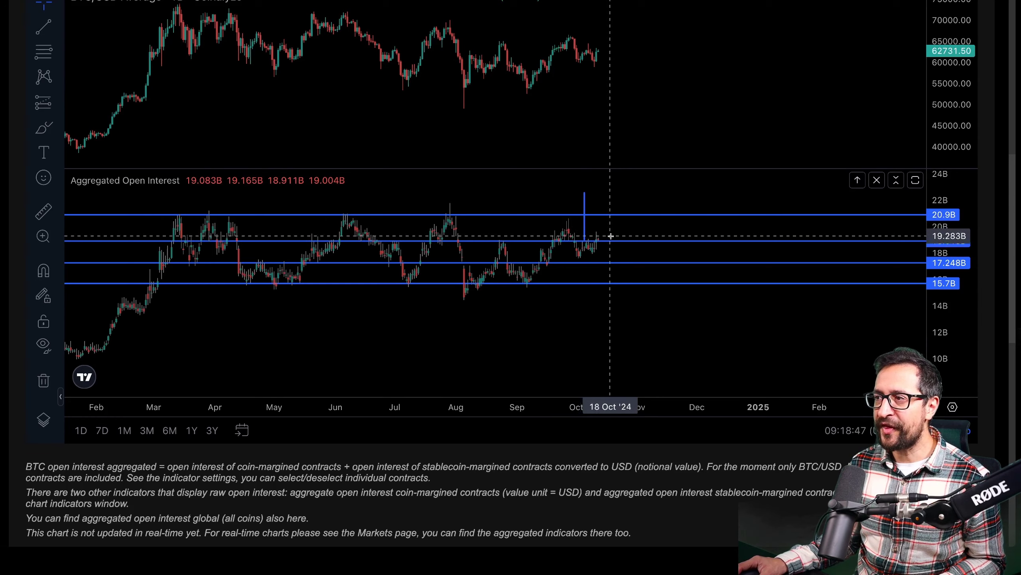
pyautogui.scroll(2, 529, 76)
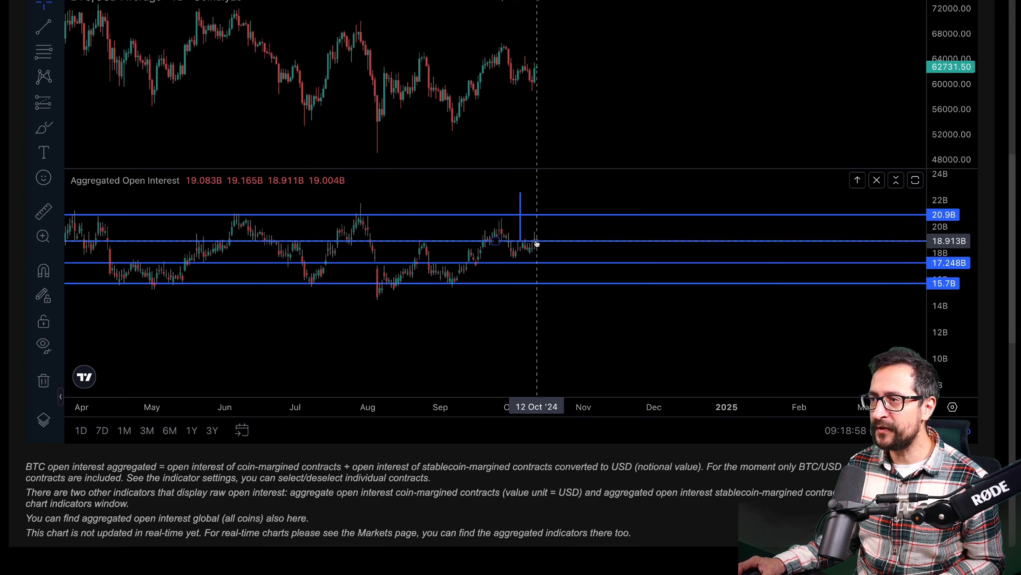
pyautogui.scroll(-2, 541, 239)
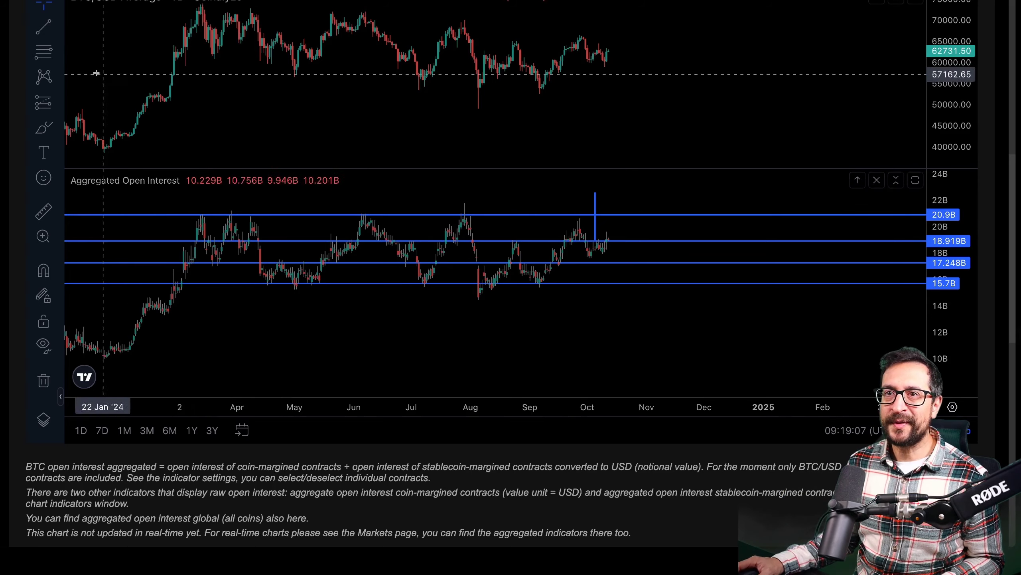
pyautogui.click(44, 128)
pyautogui.moveTo(257, 212)
pyautogui.mouseDown()
pyautogui.moveTo(185, 222)
pyautogui.moveTo(252, 235)
pyautogui.moveTo(260, 214)
pyautogui.mouseUp()
pyautogui.moveTo(627, 88); pyautogui.dragTo(162, 99)
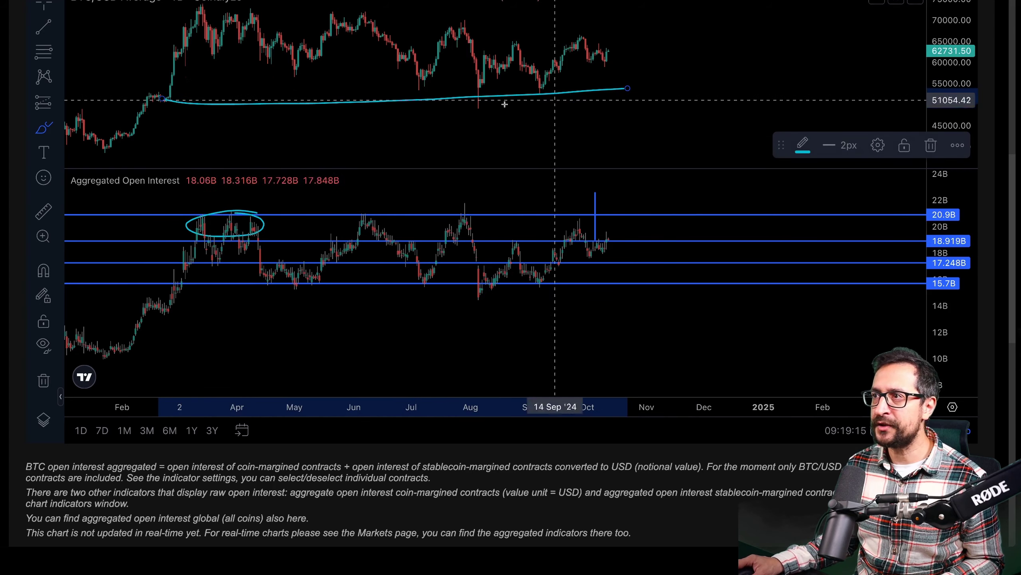
# - Circle the June, late-July and late-September OI peaks and sketch the drops after April, June and July
pyautogui.moveTo(398, 213)
pyautogui.mouseDown()
pyautogui.moveTo(376, 211)
pyautogui.moveTo(386, 236)
pyautogui.moveTo(396, 222)
pyautogui.mouseUp()
pyautogui.moveTo(486, 218)
pyautogui.mouseDown()
pyautogui.moveTo(439, 230)
pyautogui.moveTo(452, 243)
pyautogui.moveTo(471, 214)
pyautogui.mouseUp()
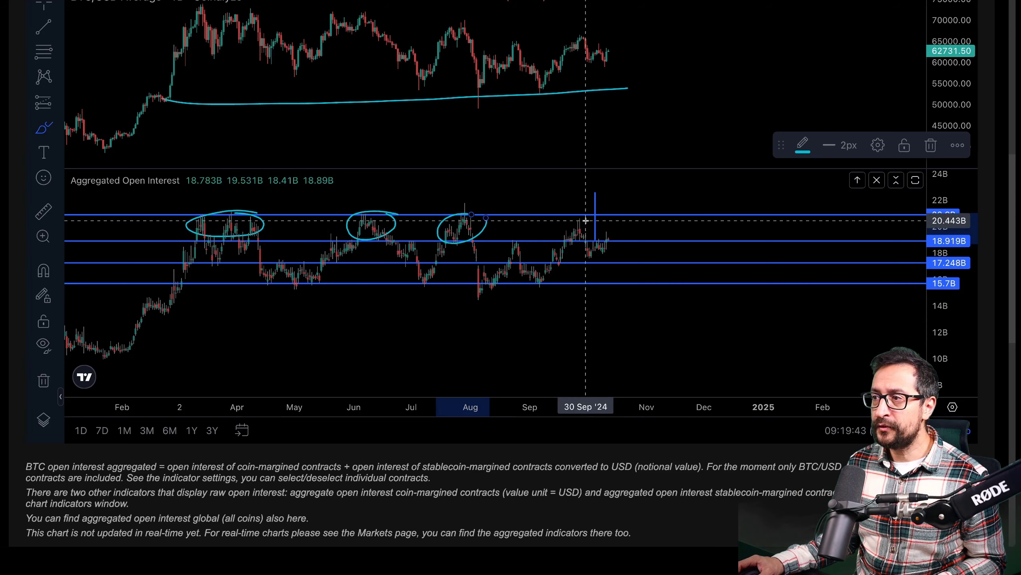
pyautogui.moveTo(583, 219)
pyautogui.mouseDown()
pyautogui.moveTo(564, 226)
pyautogui.moveTo(574, 239)
pyautogui.moveTo(586, 227)
pyautogui.moveTo(604, 279)
pyautogui.mouseUp()
pyautogui.moveTo(254, 229); pyautogui.dragTo(262, 279)
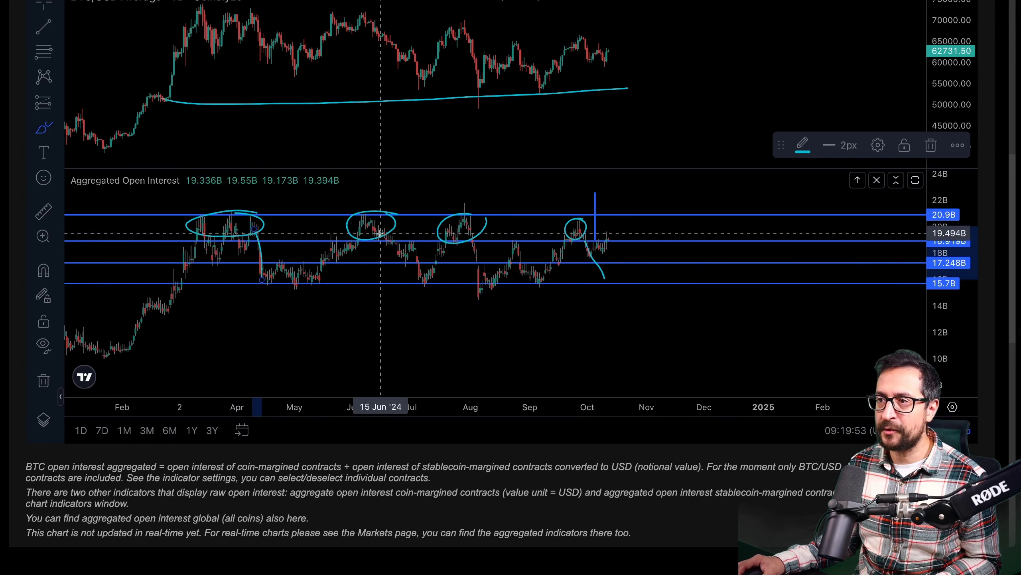
pyautogui.moveTo(379, 232); pyautogui.dragTo(422, 287)
pyautogui.moveTo(471, 229); pyautogui.dragTo(473, 292)
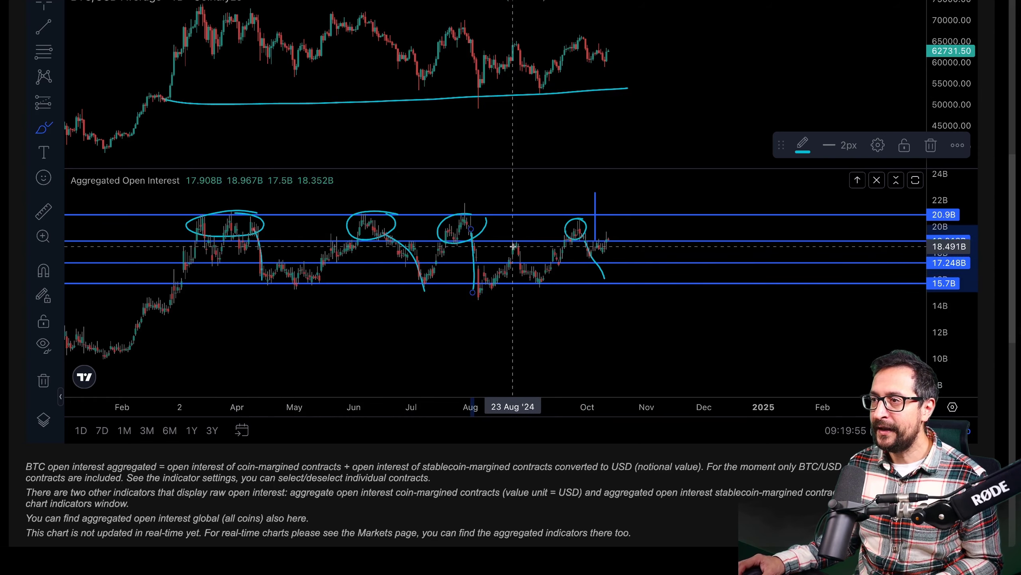
# - Undo the last two drop strokes and sketch a dip-and-recovery stroke around the 18.9B OI line
pyautogui.hotkey('ctrl', 'z')
pyautogui.hotkey('ctrl', 'z')
pyautogui.hotkey('ctrl', 'z')
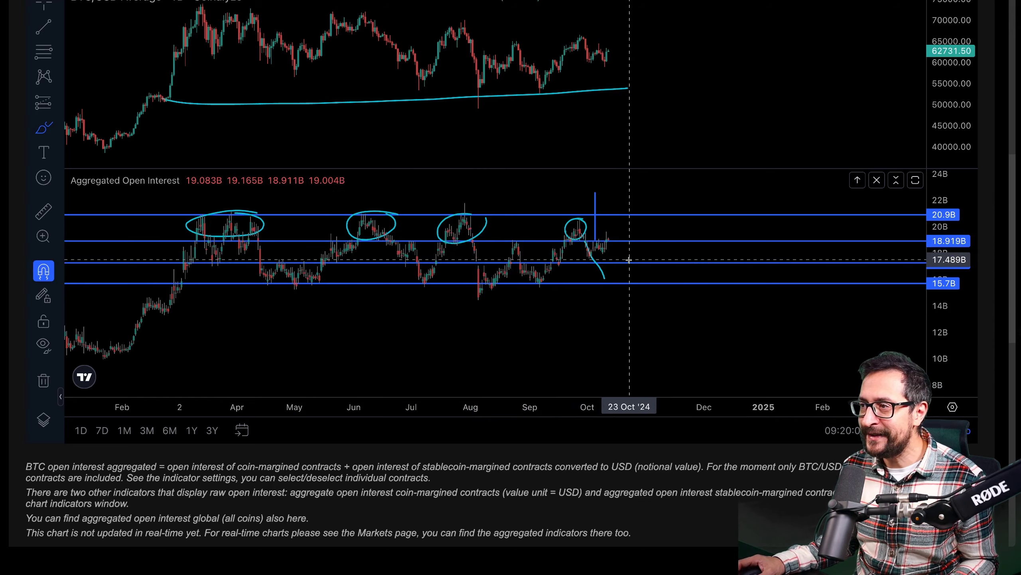
pyautogui.hotkey('ctrl', 'z')
pyautogui.scroll(2, 611, 294)
pyautogui.scroll(1, 446, 280)
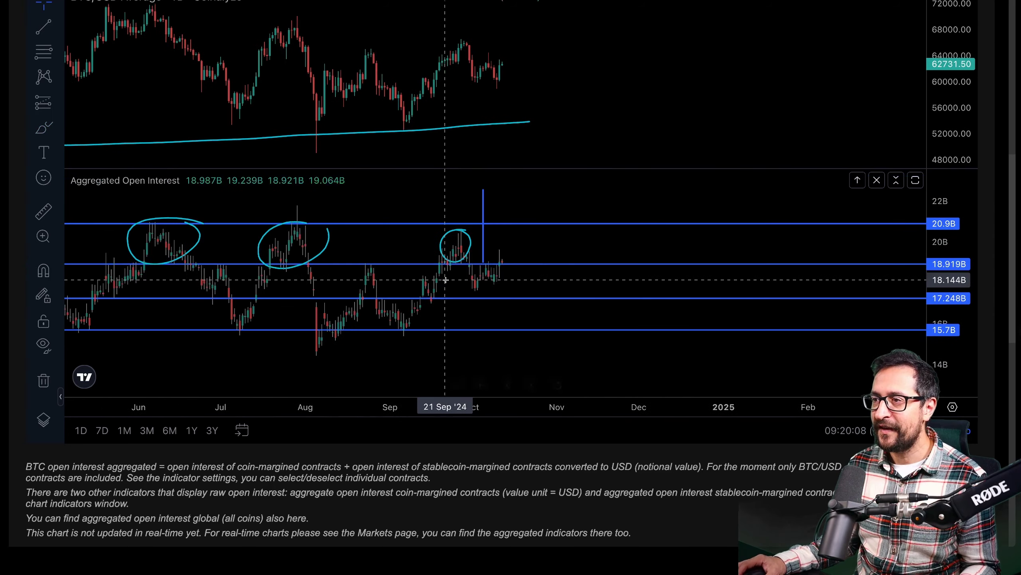
pyautogui.click(44, 128)
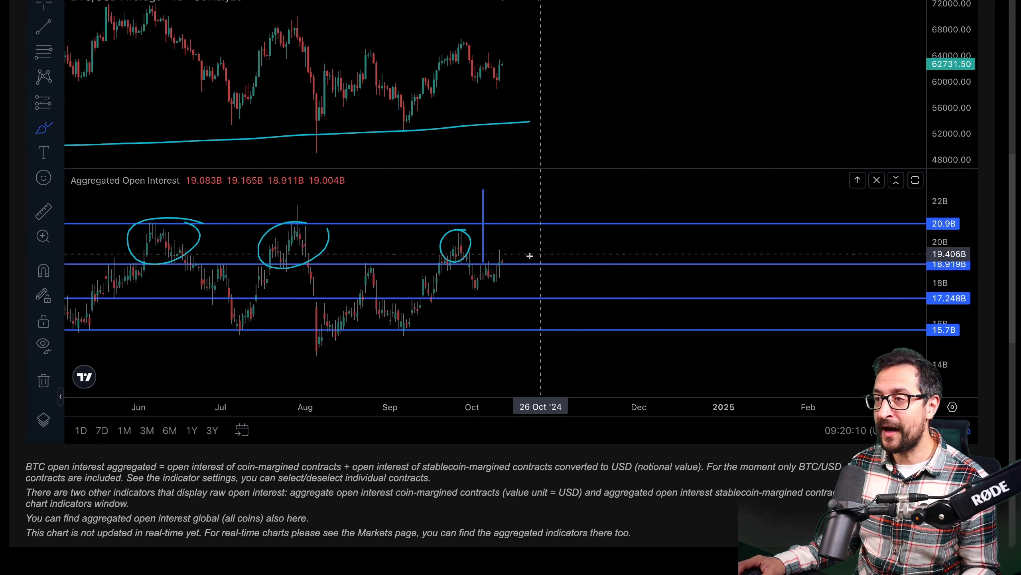
pyautogui.moveTo(469, 264)
pyautogui.mouseDown()
pyautogui.moveTo(476, 292)
pyautogui.moveTo(486, 267)
pyautogui.moveTo(493, 278)
pyautogui.moveTo(502, 263)
pyautogui.mouseUp()
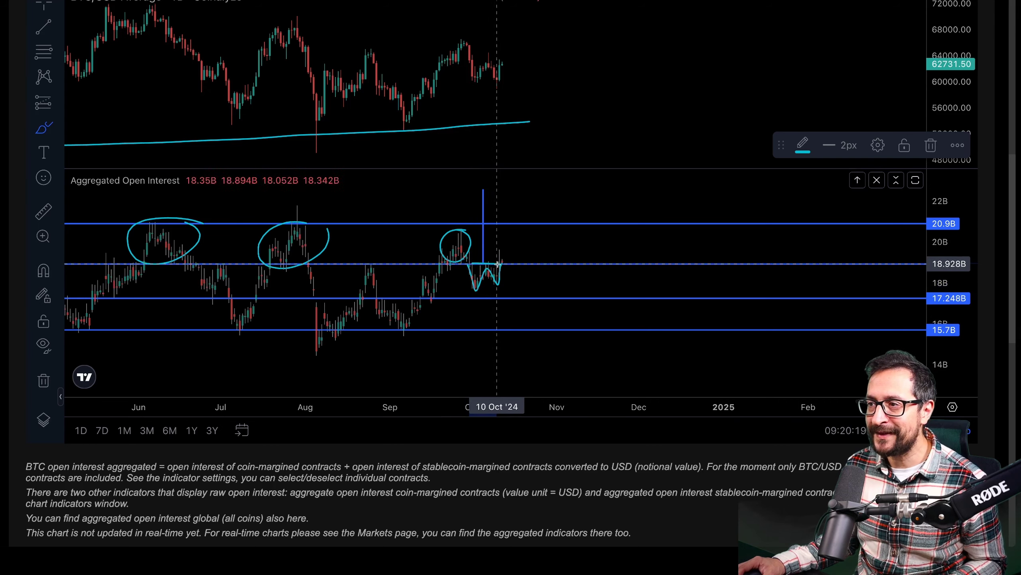
pyautogui.moveTo(504, 264)
pyautogui.mouseDown()
pyautogui.moveTo(503, 248)
pyautogui.moveTo(502, 264)
pyautogui.mouseUp()
pyautogui.click(572, 348)
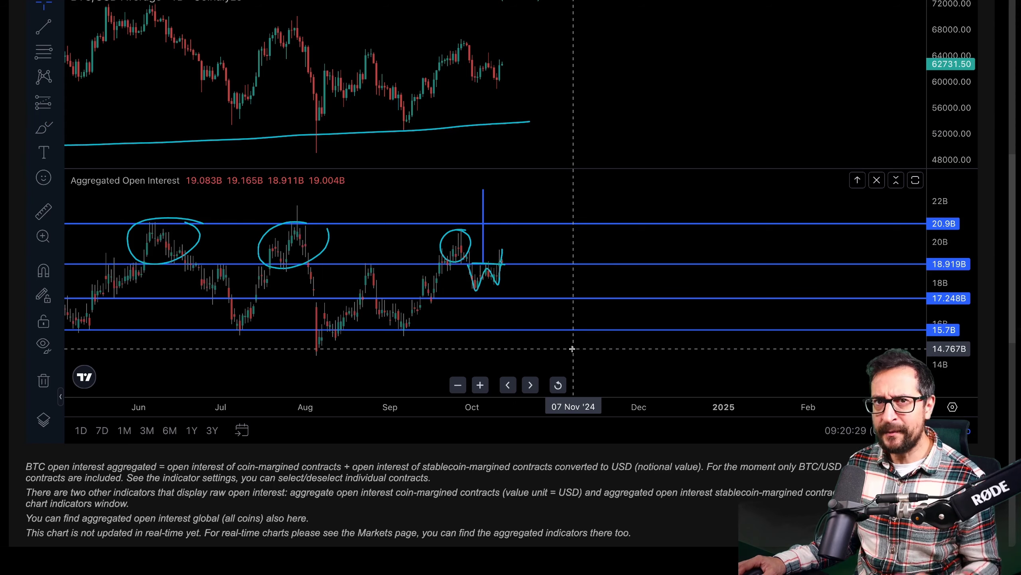
# - Maximize the open interest pane to full height
pyautogui.doubleClick(573, 348)
pyautogui.scroll(3, 441, 184)
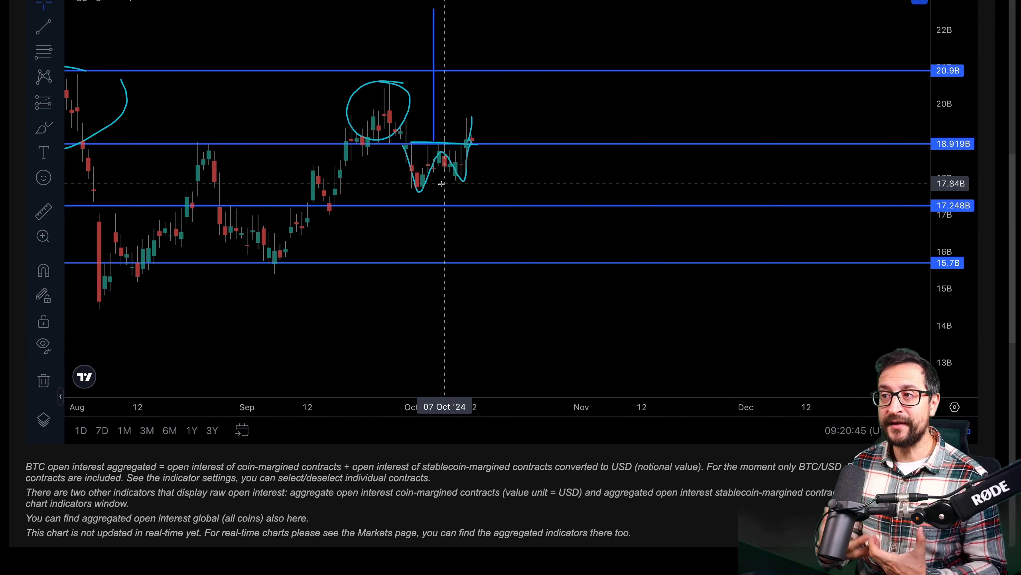
pyautogui.scroll(-2, 490, 247)
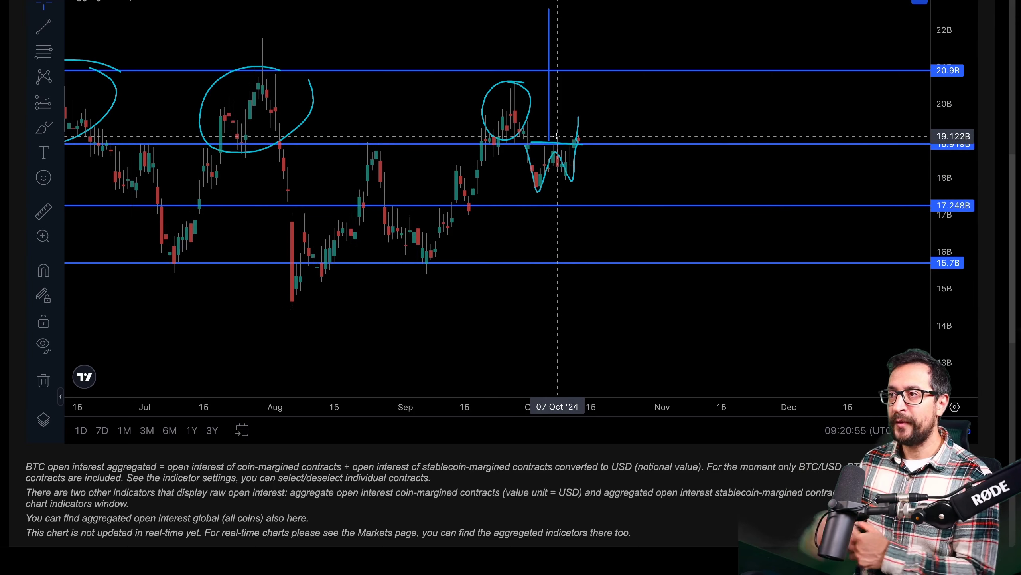
pyautogui.scroll(-1, 670, 88)
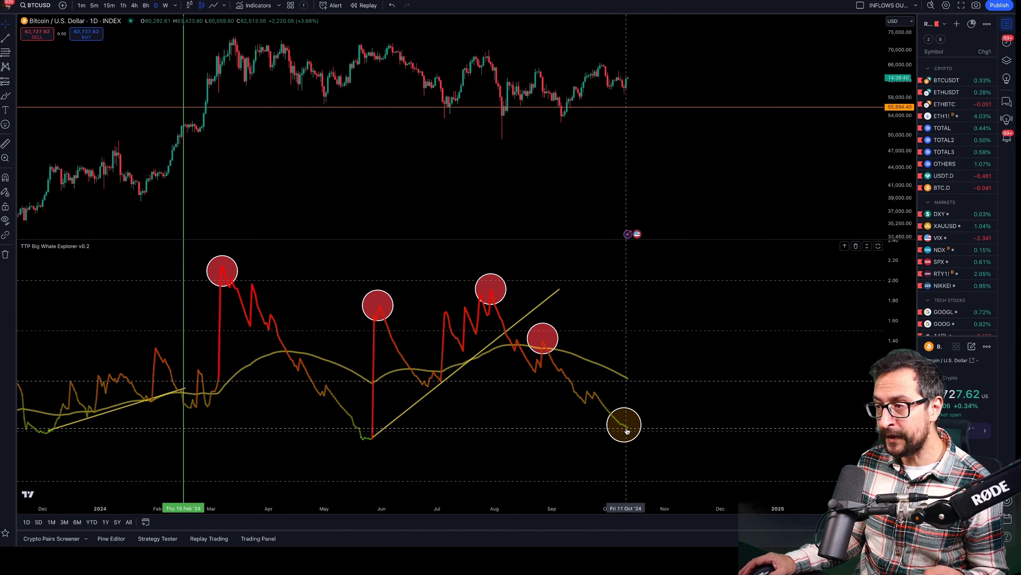
pyautogui.scroll(-2, 627, 430)
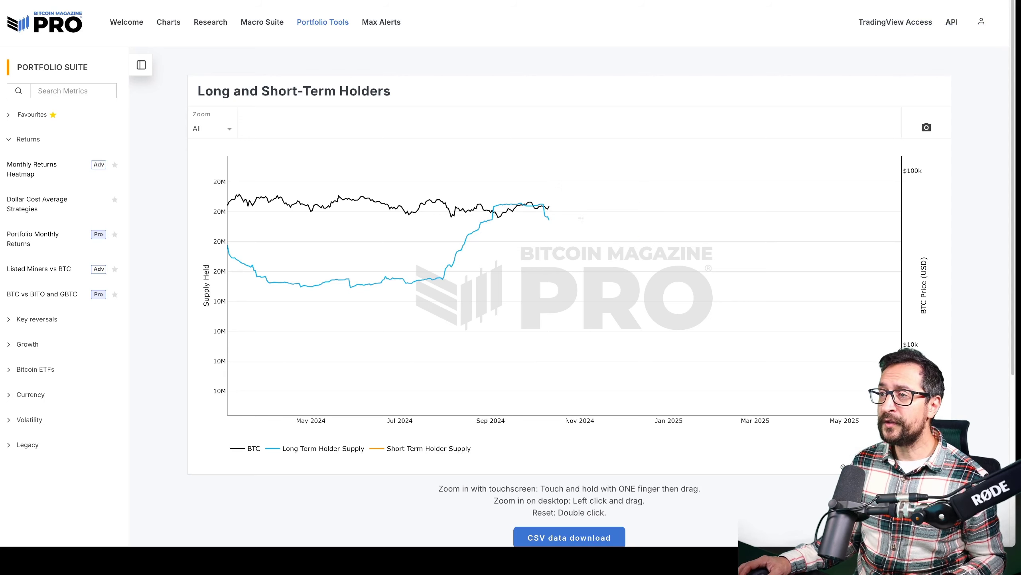
# - Inspect the Long and Short-Term Holders supply lines on the Bitcoin Magazine Pro chart
pyautogui.moveTo(551, 218)
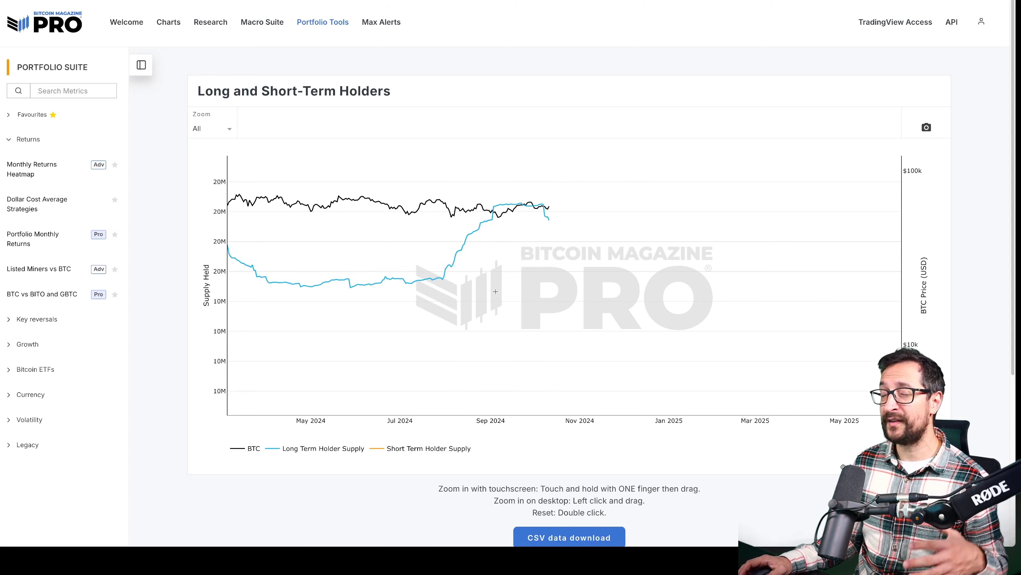
pyautogui.moveTo(440, 284)
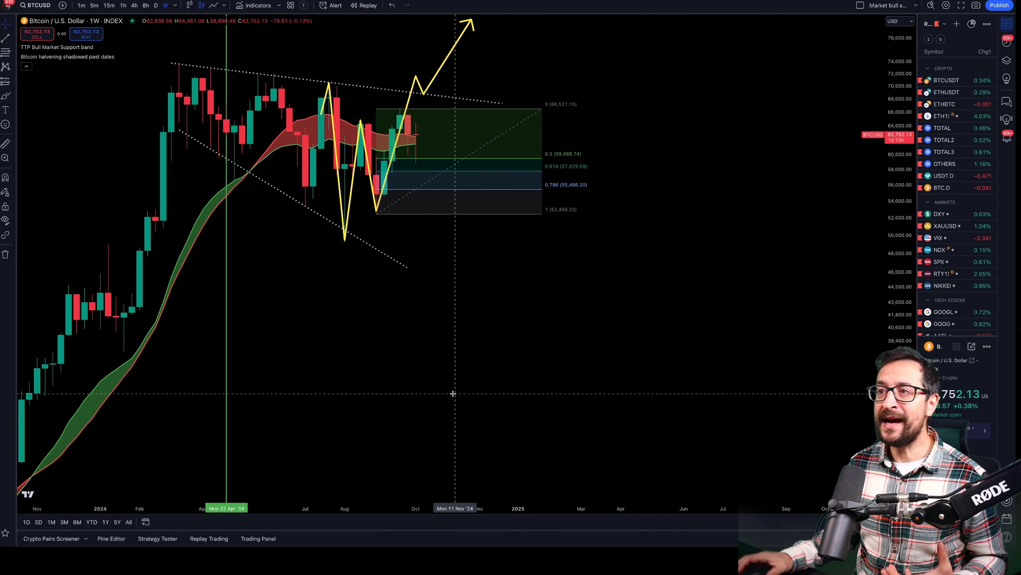
# - Select and deselect the yellow projection path, then zoom and recentre the weekly chart on recent candles
pyautogui.click(464, 36)
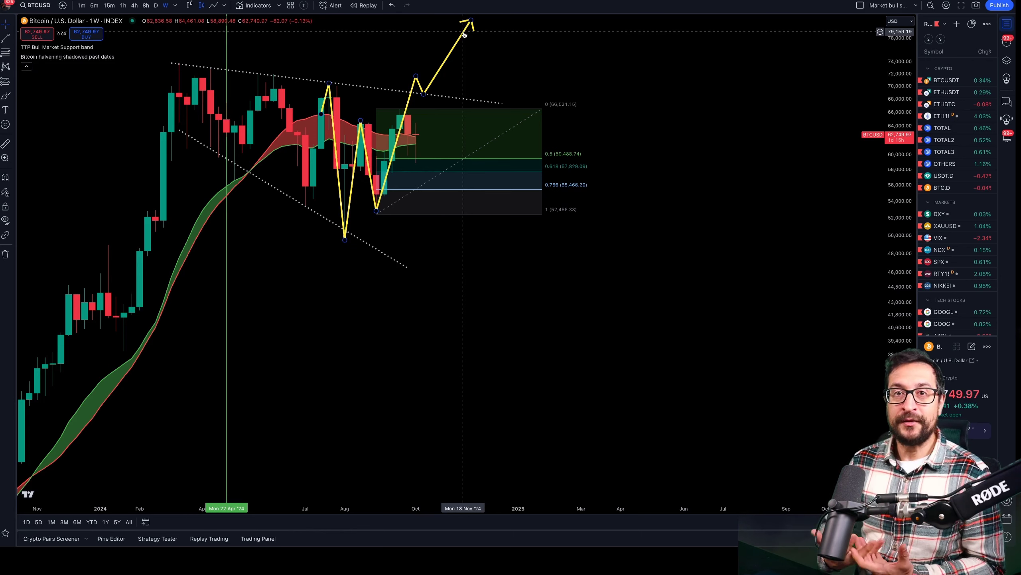
pyautogui.click(426, 135)
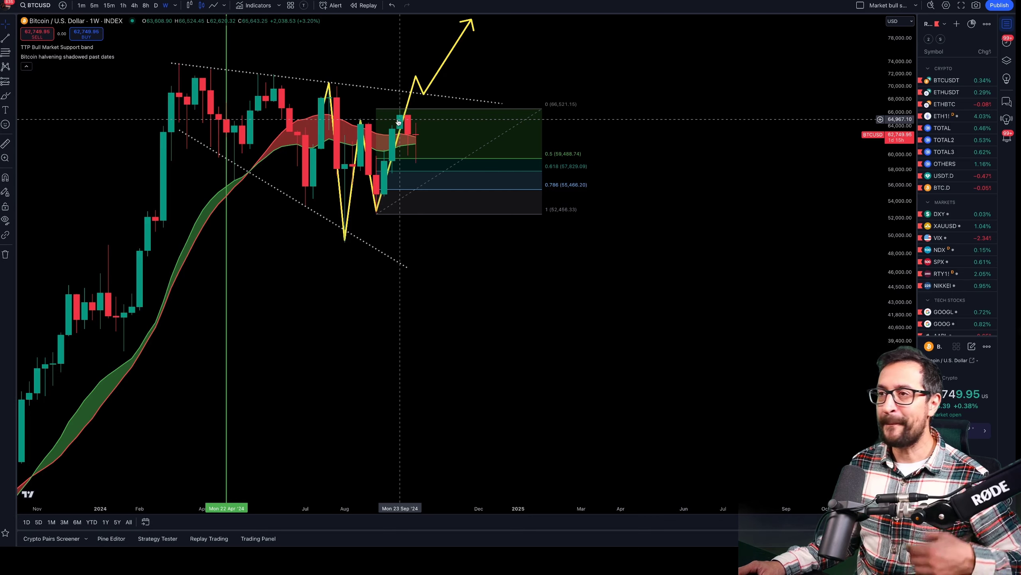
pyautogui.scroll(-5, 519, 342)
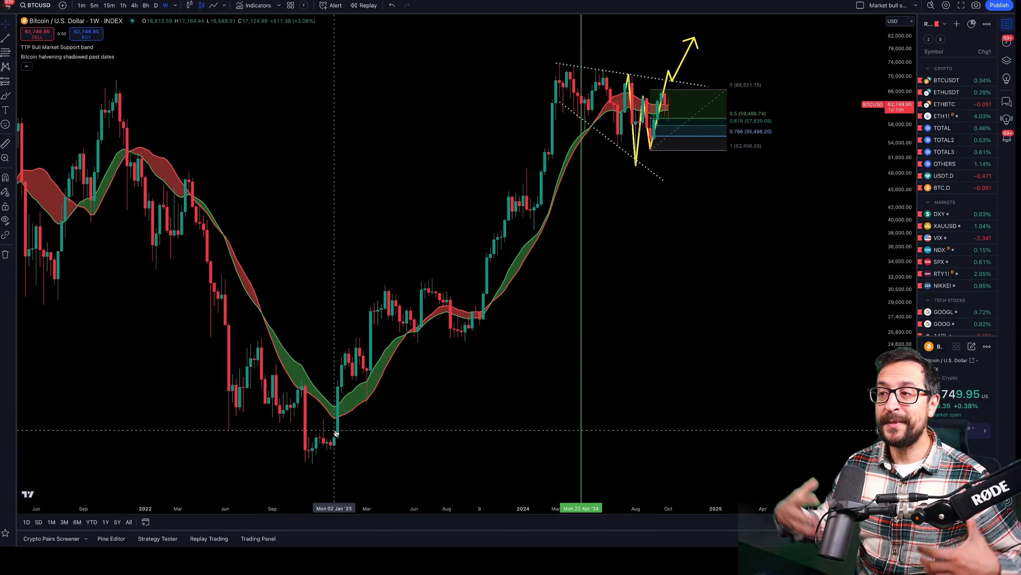
pyautogui.scroll(5, 683, 258)
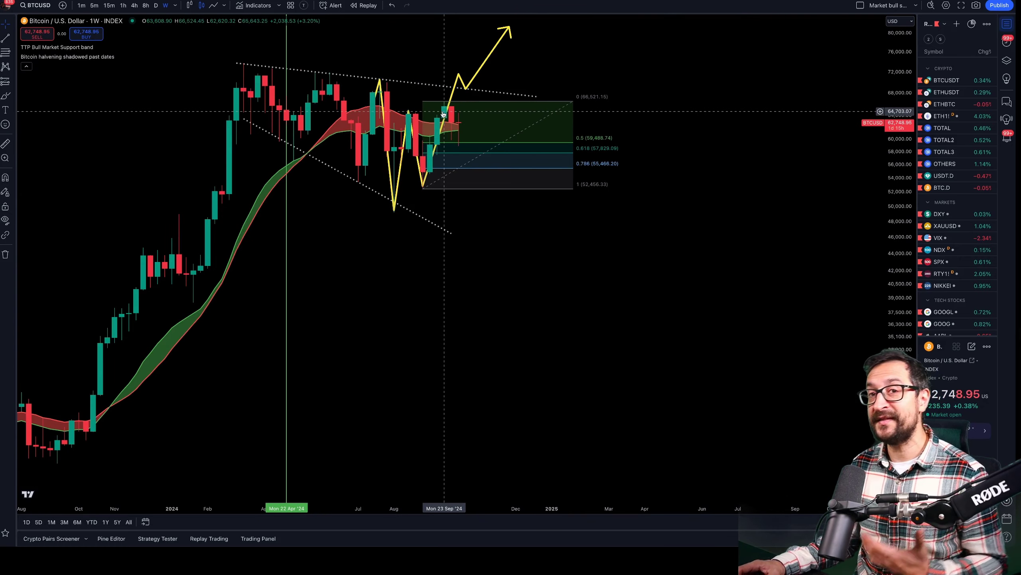
pyautogui.scroll(1, 443, 114)
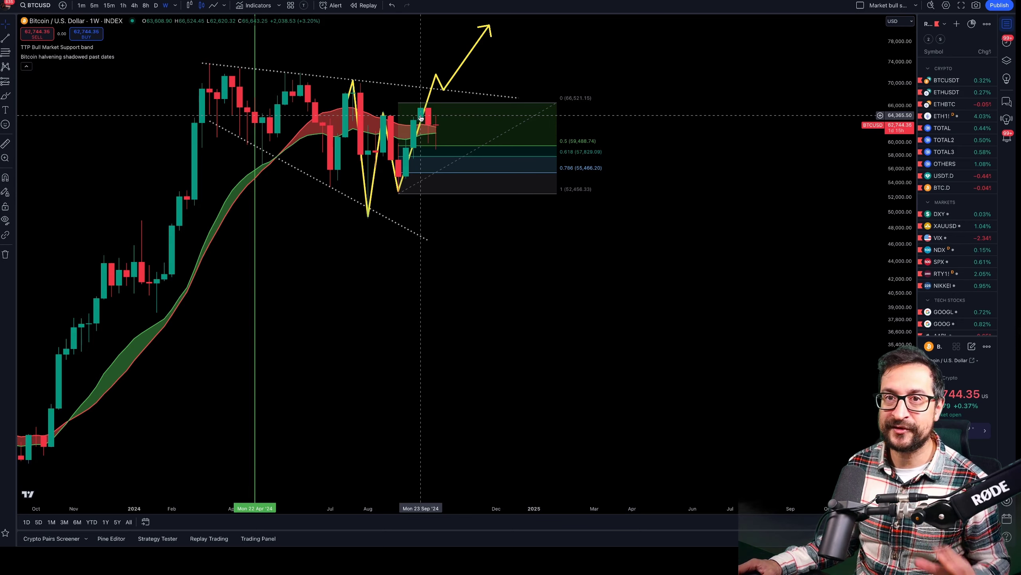
pyautogui.moveTo(421, 117); pyautogui.dragTo(375, 191)
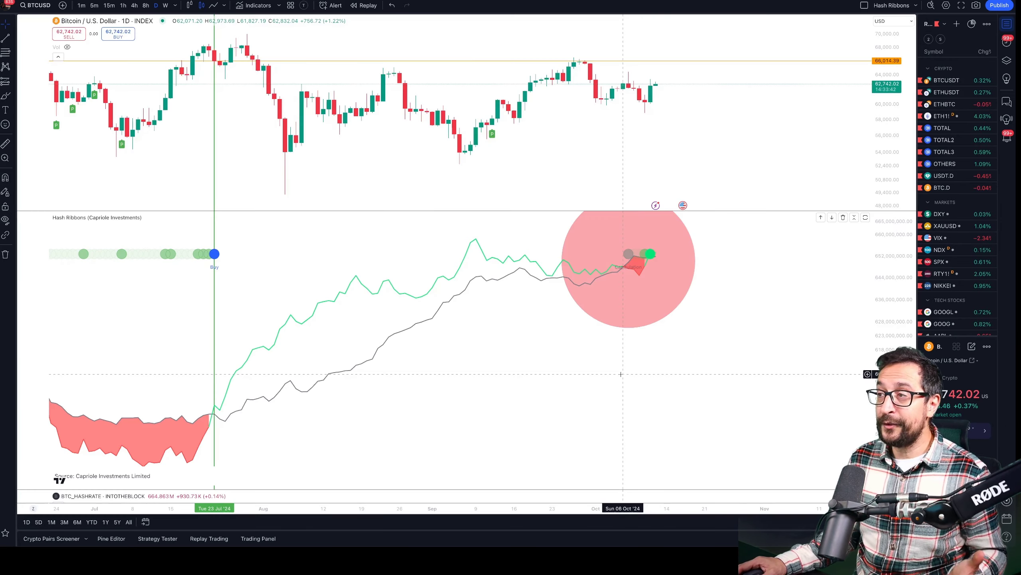
# - Zoom the daily Hash Ribbons chart and select the green vertical line marking 23 Jul
pyautogui.scroll(-3, 621, 374)
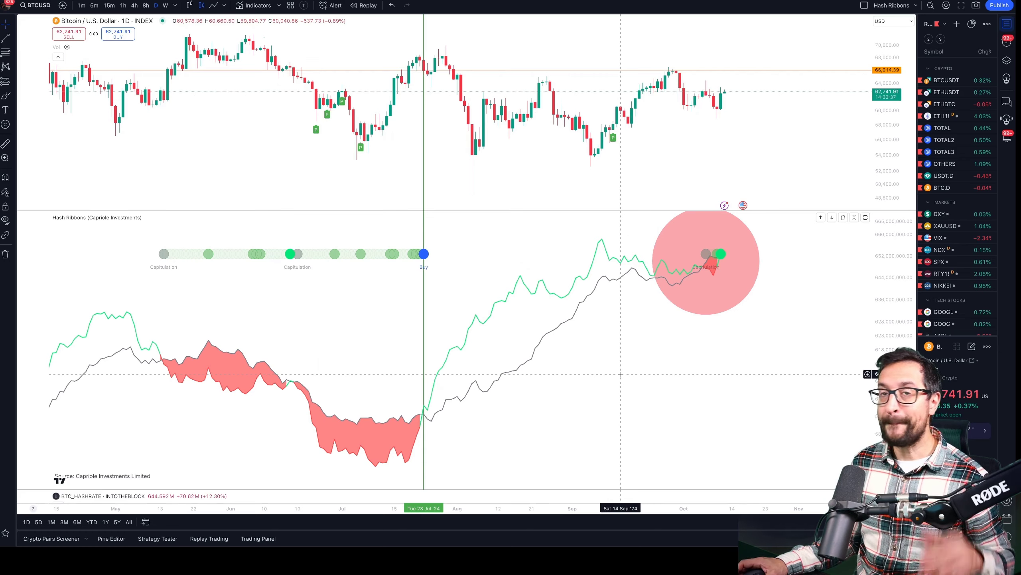
pyautogui.scroll(5, 621, 374)
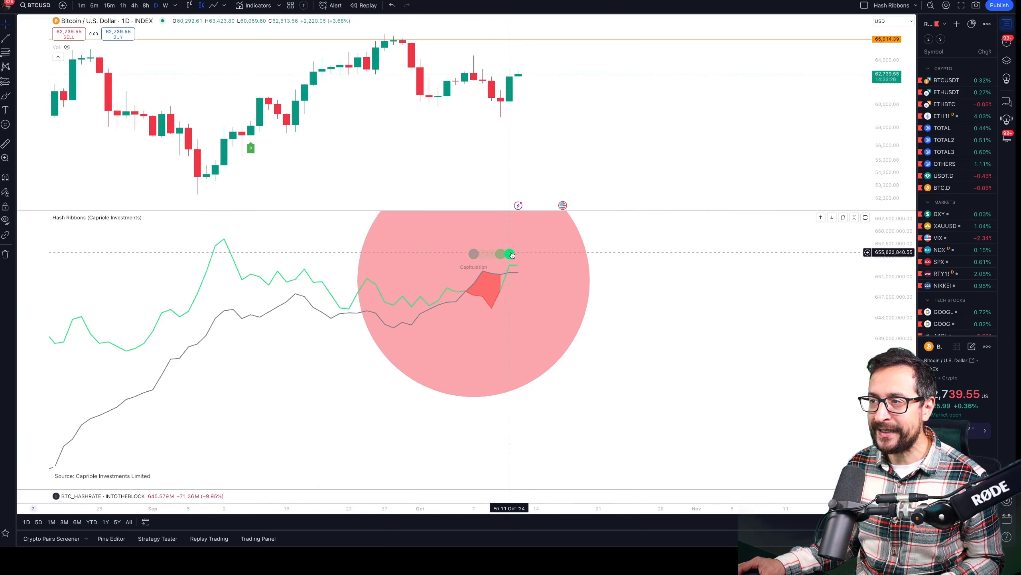
pyautogui.scroll(-5, 515, 256)
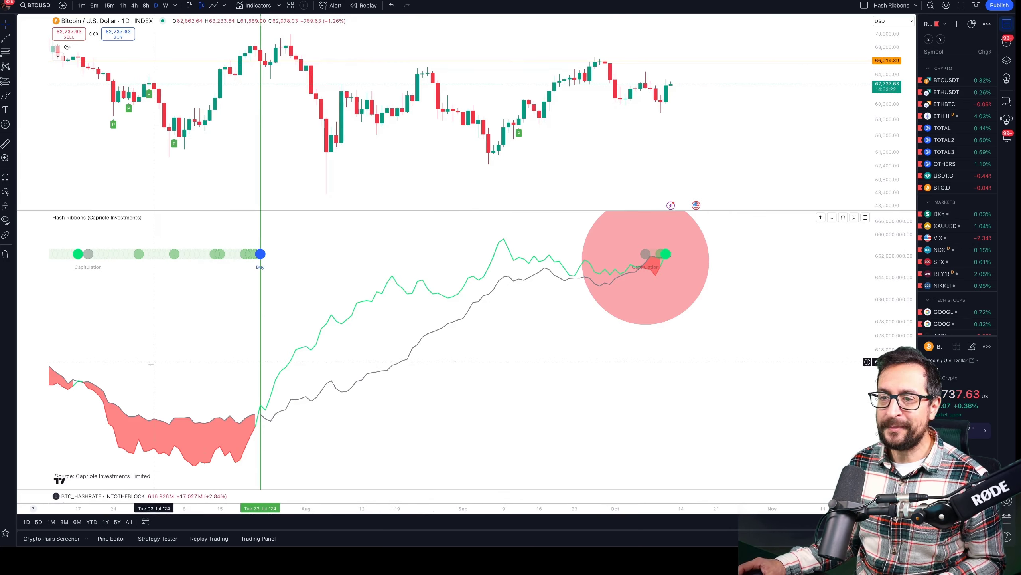
pyautogui.scroll(3, 601, 258)
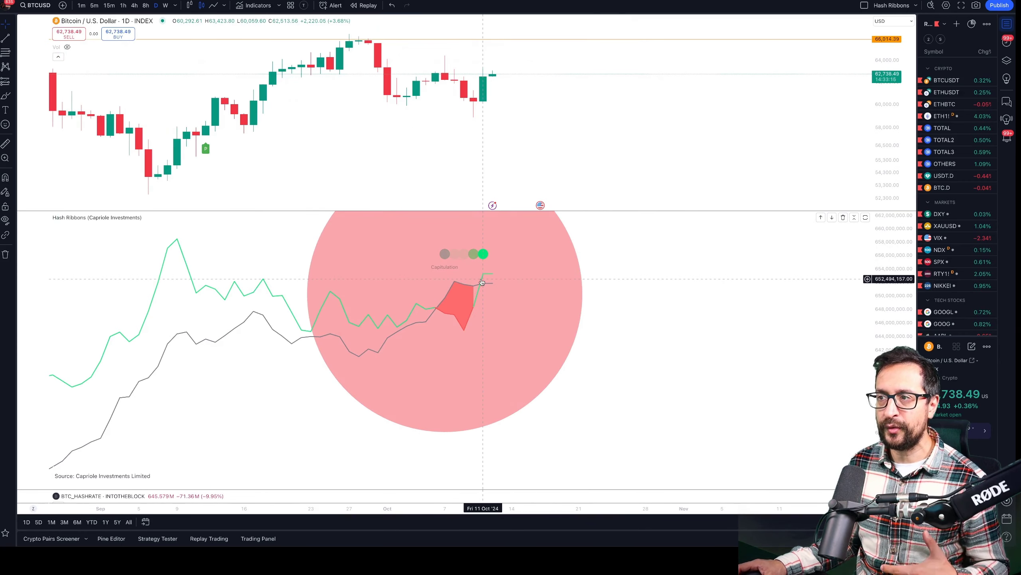
pyautogui.scroll(-5, 482, 282)
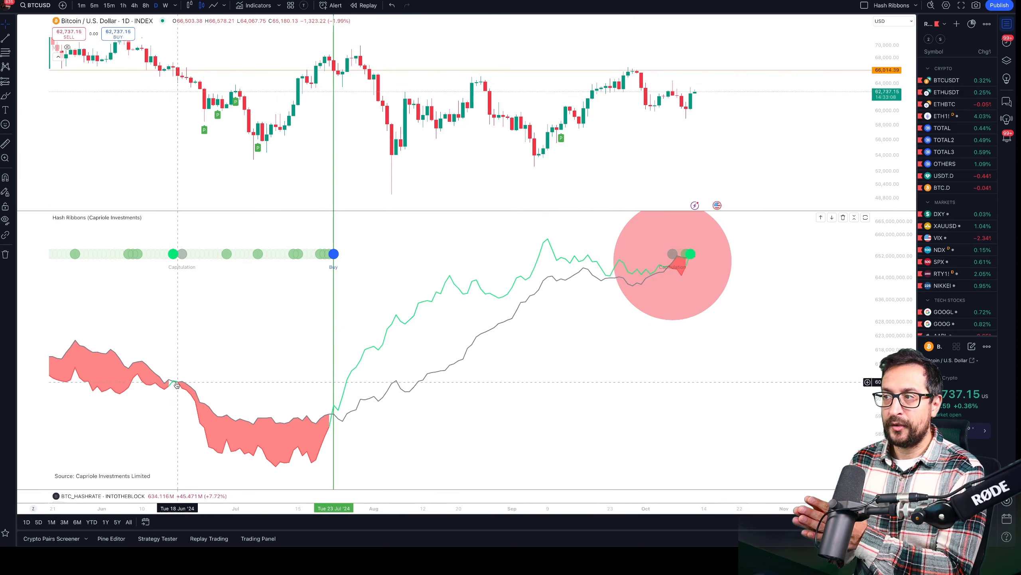
pyautogui.click(333, 256)
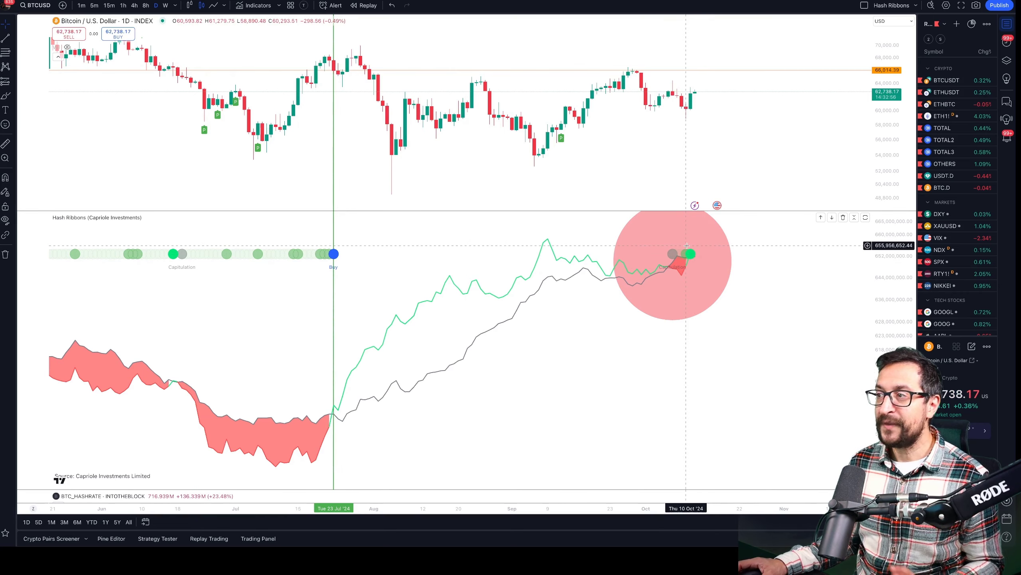
pyautogui.scroll(-1, 686, 245)
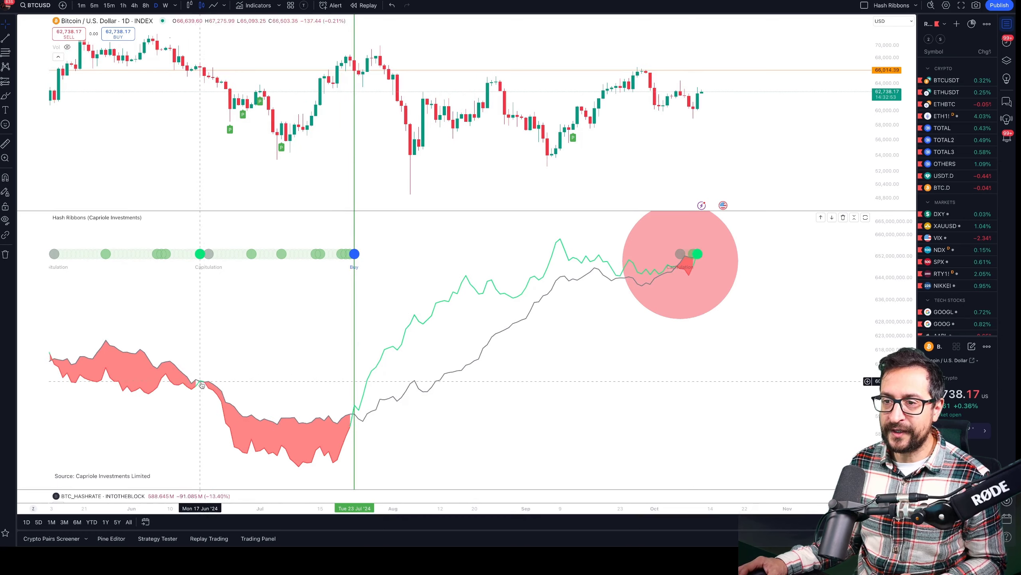
pyautogui.scroll(-2, 204, 383)
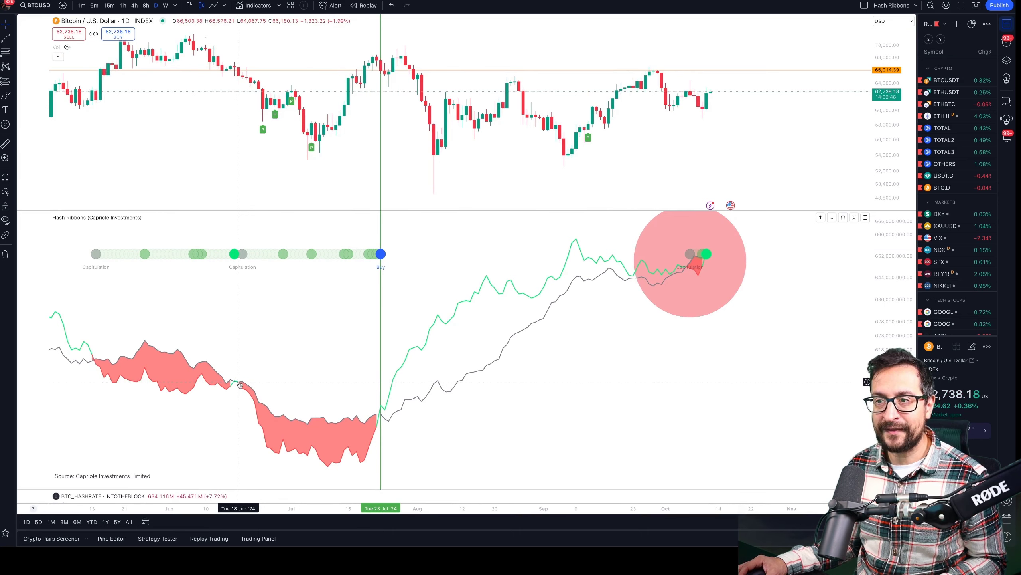
# - Measure the Hash Ribbons capitulation from 14 May to 23 Jul, cancelling a started October measurement
pyautogui.scroll(-1, 240, 385)
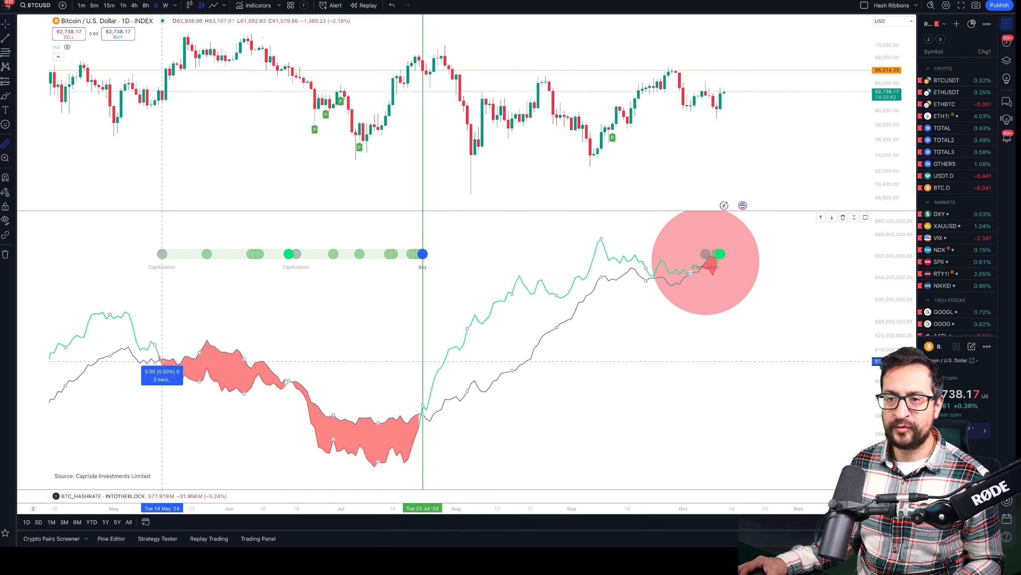
pyautogui.keyDown('shift'); pyautogui.click(162, 362); pyautogui.keyUp('shift')
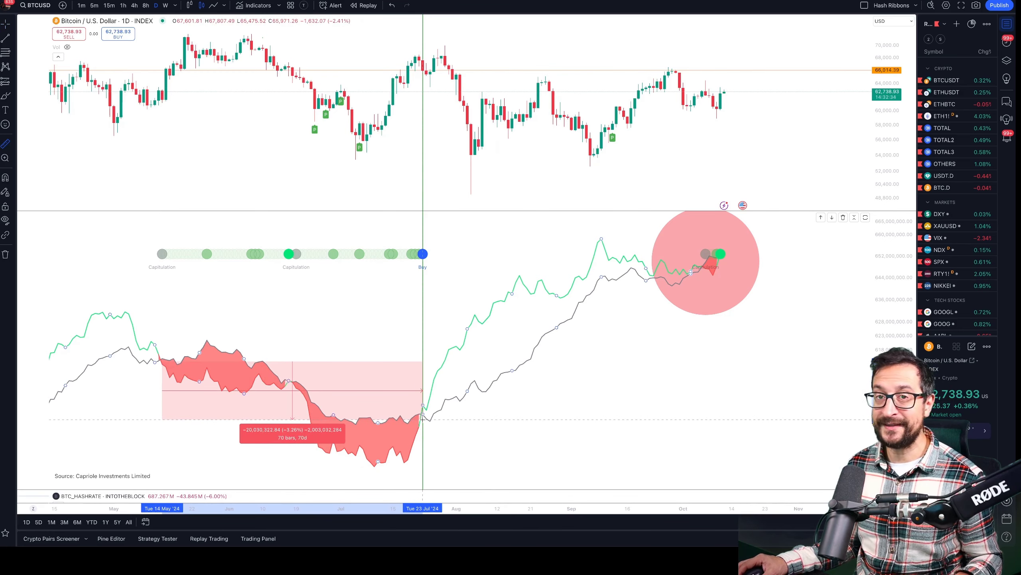
pyautogui.click(422, 419)
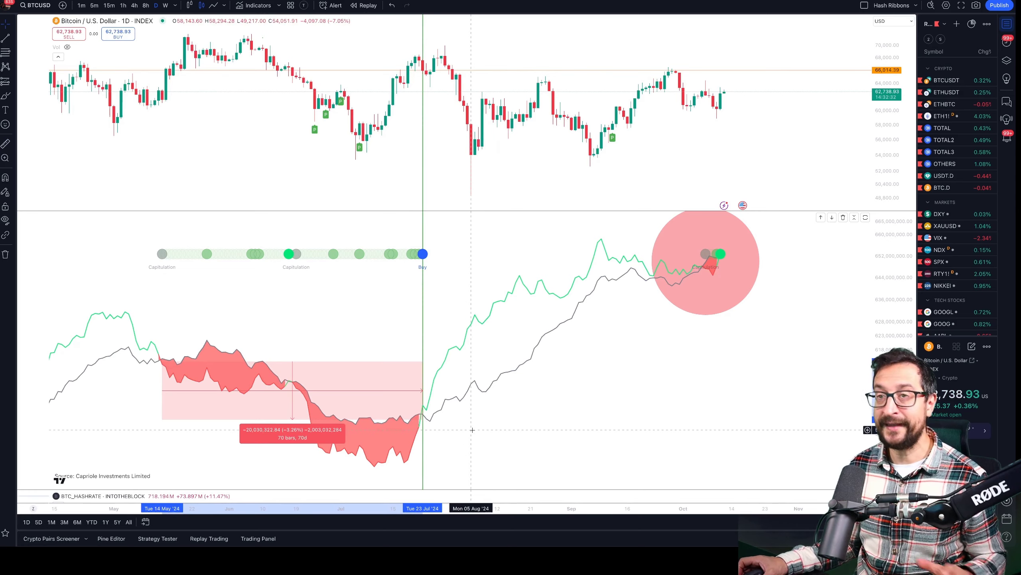
pyautogui.scroll(3, 594, 363)
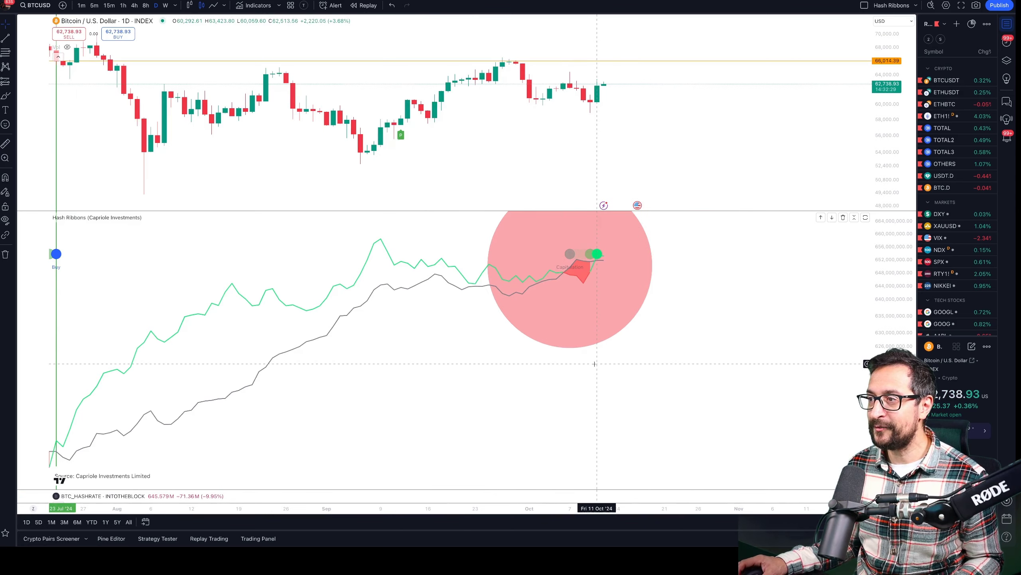
pyautogui.keyDown('shift'); pyautogui.click(570, 382); pyautogui.keyUp('shift')
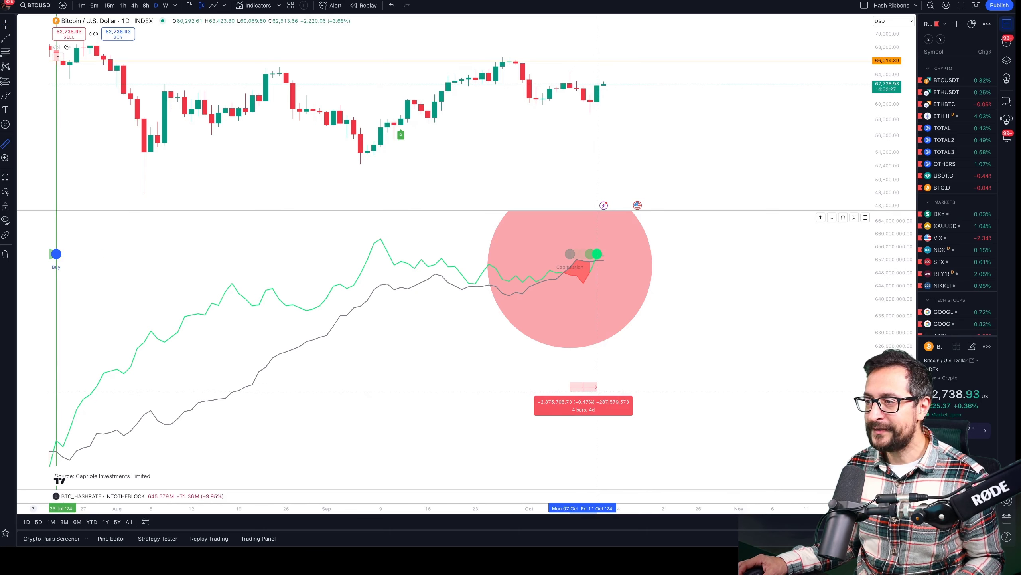
pyautogui.click(599, 391)
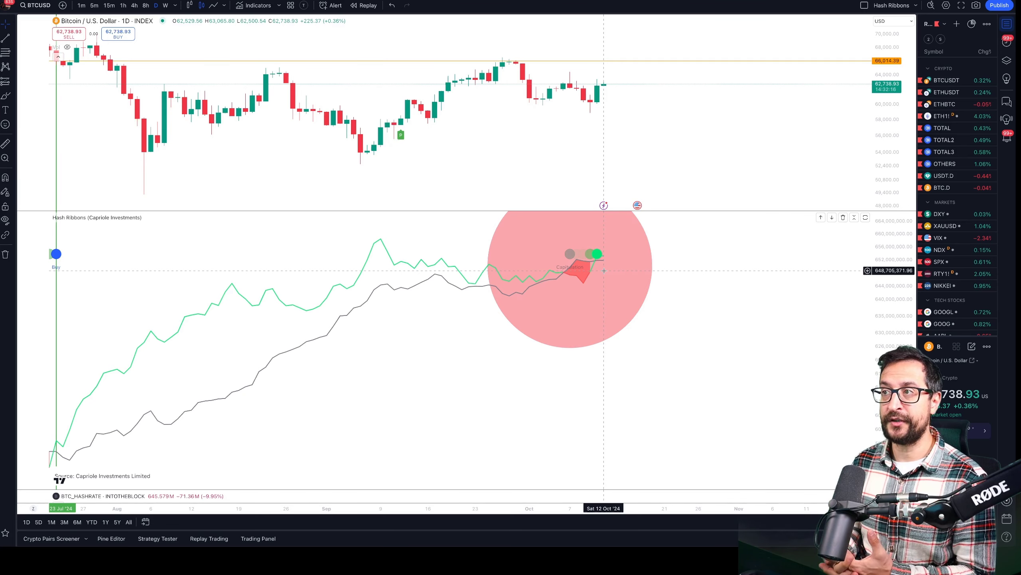
# - Zoom in and measure the roughly 6.8% BTC price rise since 11 Oct
pyautogui.scroll(3, 453, 302)
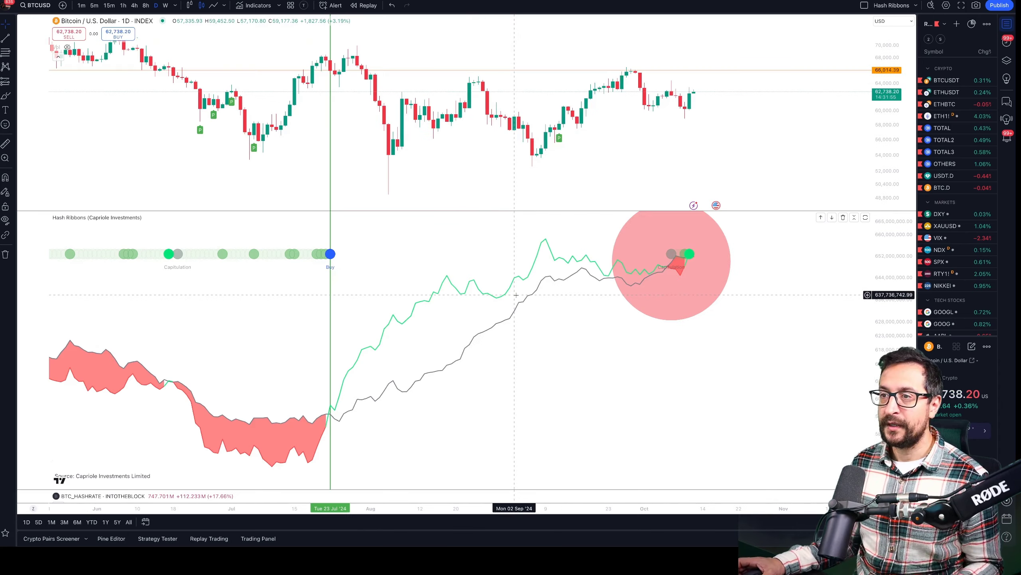
pyautogui.scroll(-3, 516, 295)
pyautogui.scroll(3, 516, 295)
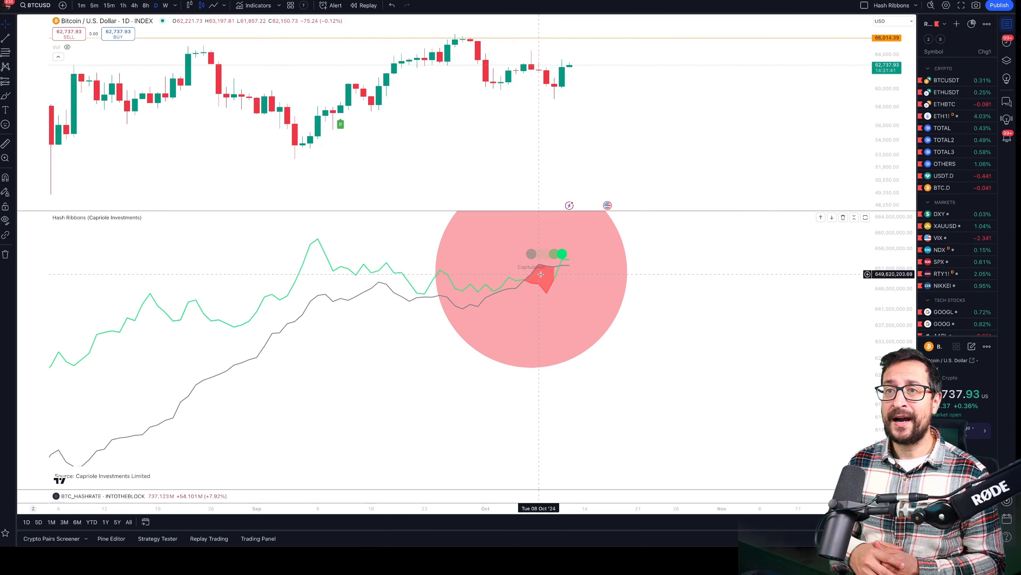
pyautogui.keyDown('shift'); pyautogui.click(564, 97); pyautogui.keyUp('shift')
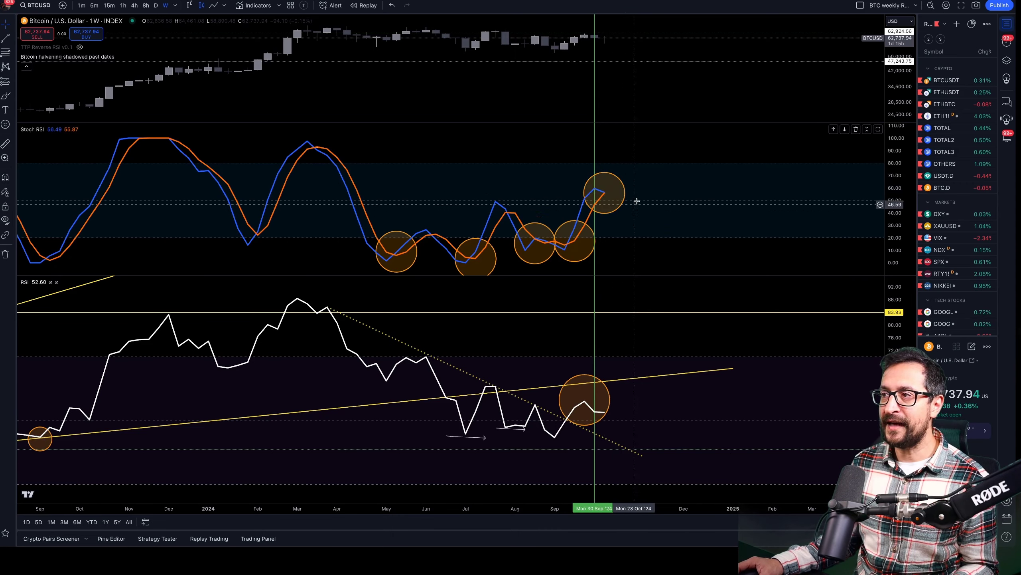
# - Switch to the BTCUSDT liquidation heatmap and zoom out its time axis
pyautogui.press('super+Tab')
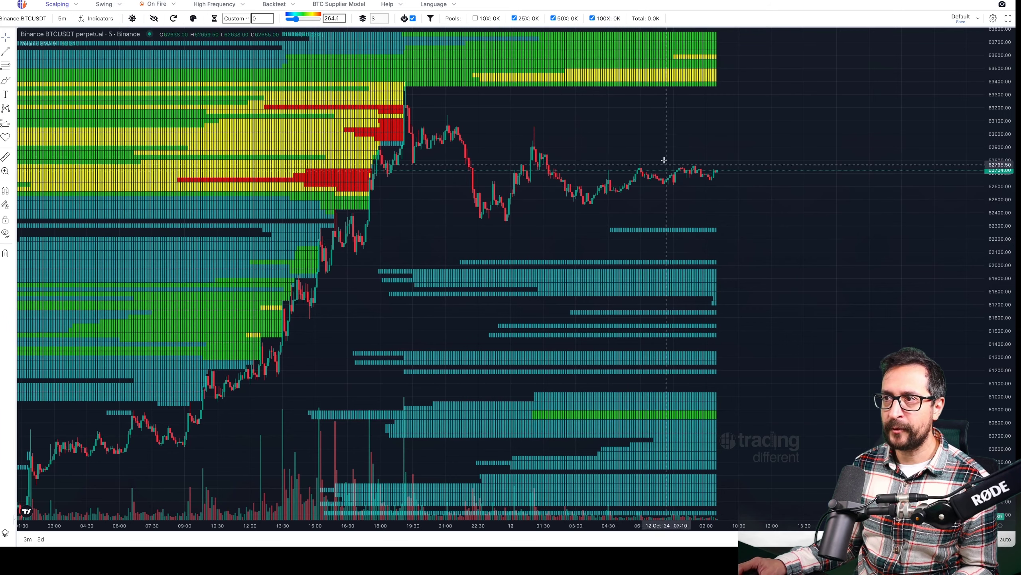
pyautogui.scroll(-5, 652, 218)
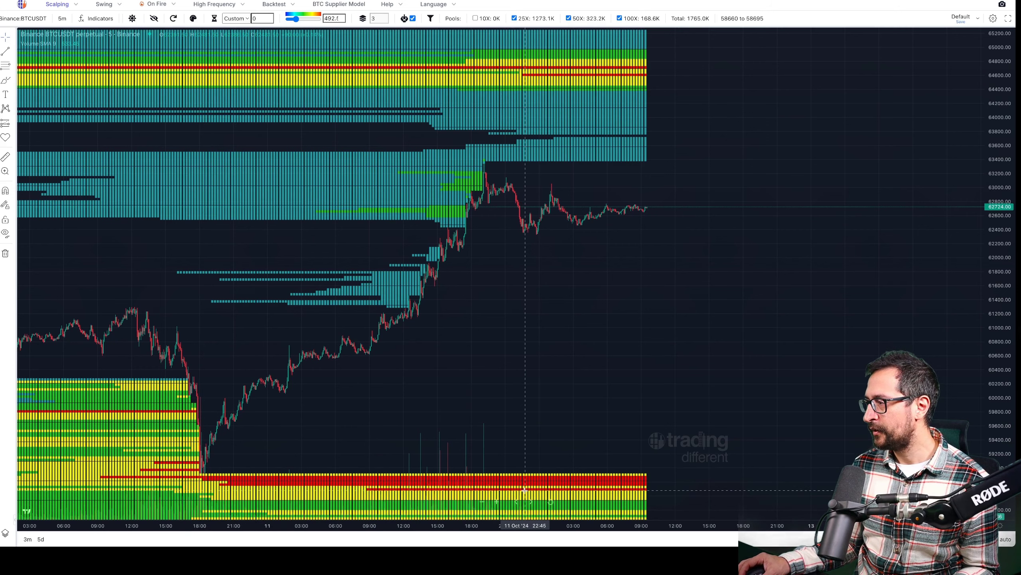
# - Rescale the heatmap to frame roughly 61,000–64,000 around the 62,721 price
pyautogui.moveTo(525, 490); pyautogui.dragTo(574, 230)
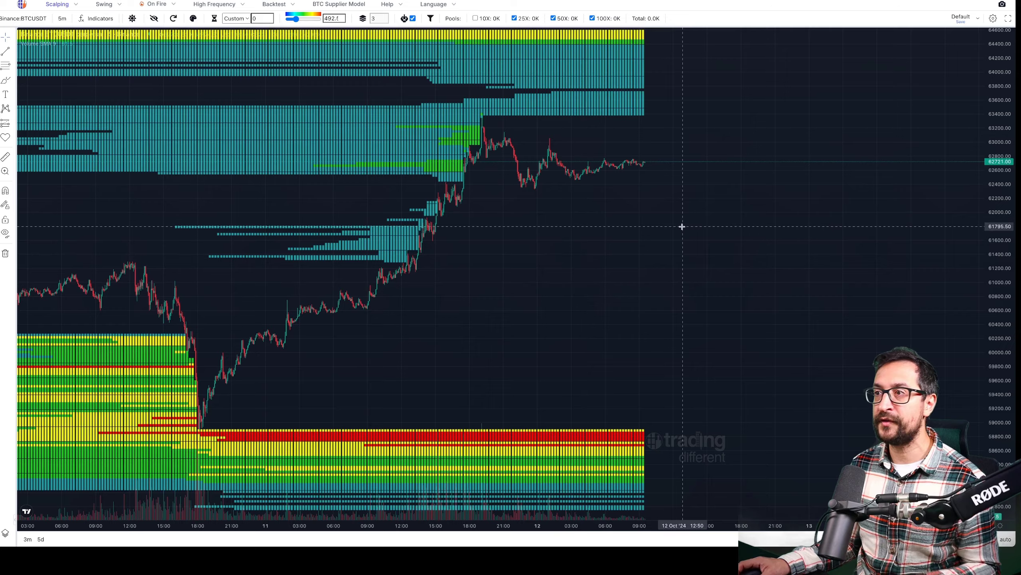
pyautogui.scroll(3, 680, 226)
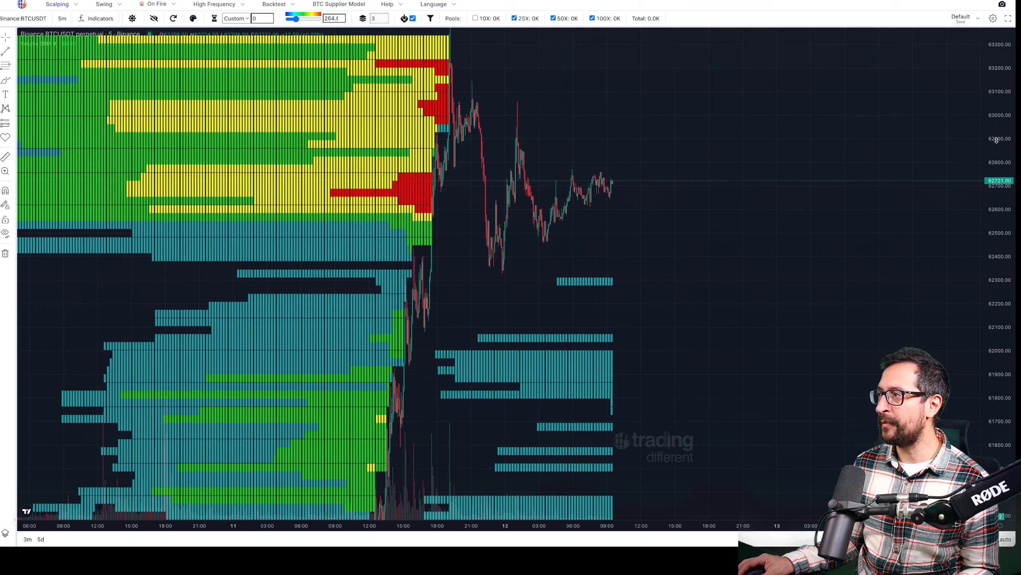
pyautogui.moveTo(997, 141); pyautogui.dragTo(997, 209)
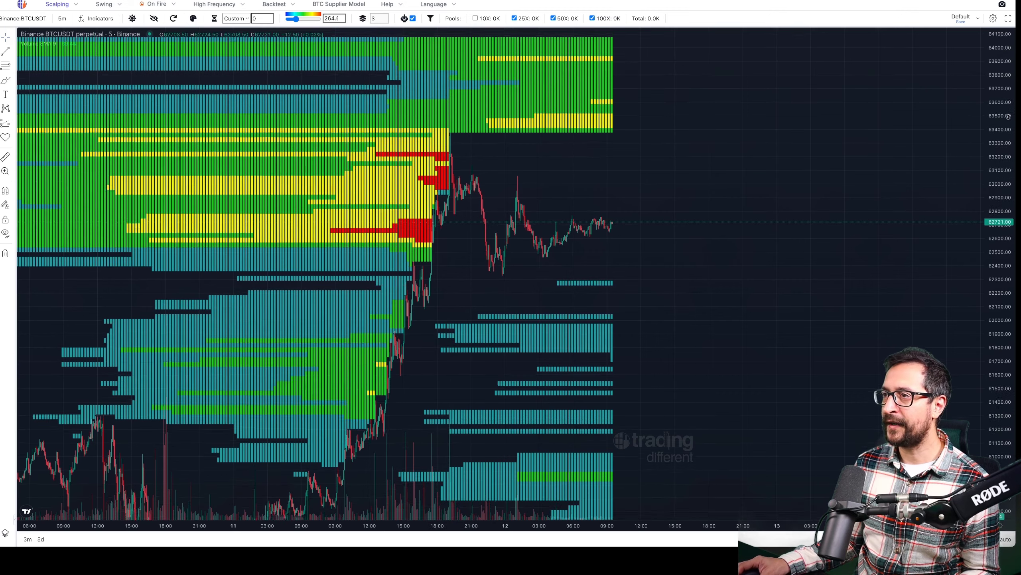
# - Measure +3.12% to the upper liquidation band and −6.20% to the lower, then clear the measurement
pyautogui.moveTo(1004, 101); pyautogui.dragTo(780, 150)
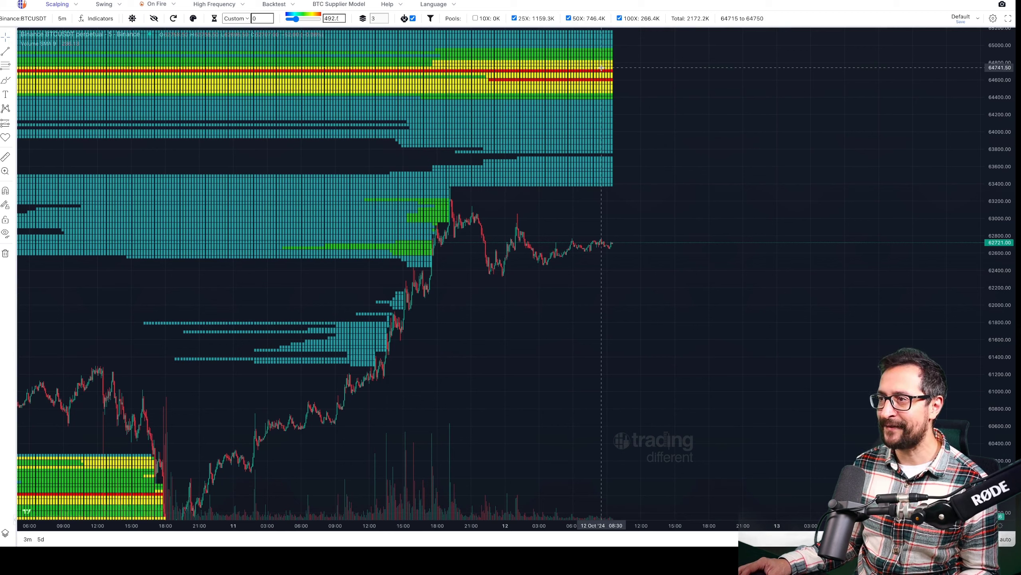
pyautogui.keyDown('shift'); pyautogui.click(632, 243); pyautogui.keyUp('shift')
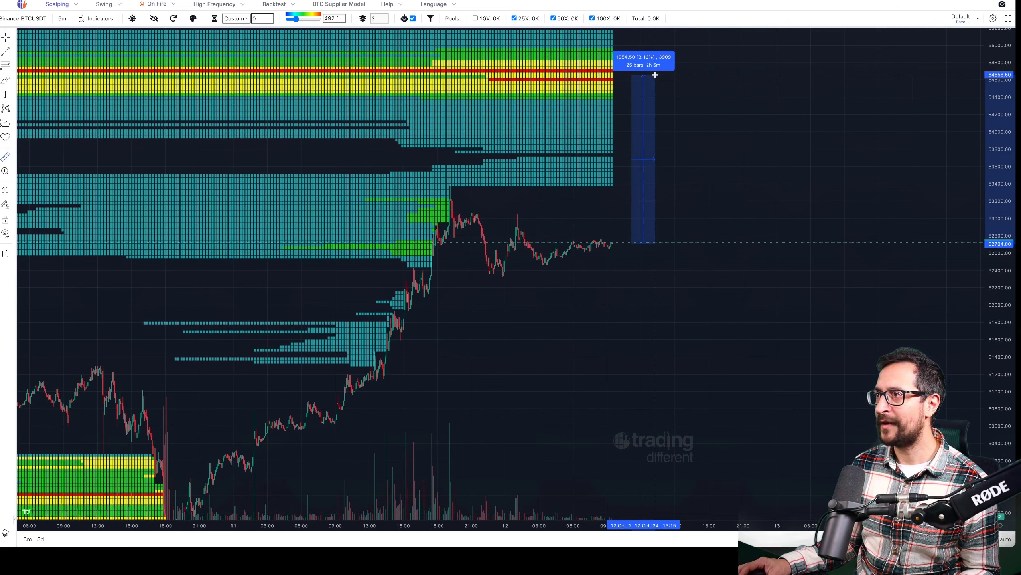
pyautogui.keyDown('shift'); pyautogui.click(640, 242); pyautogui.keyUp('shift')
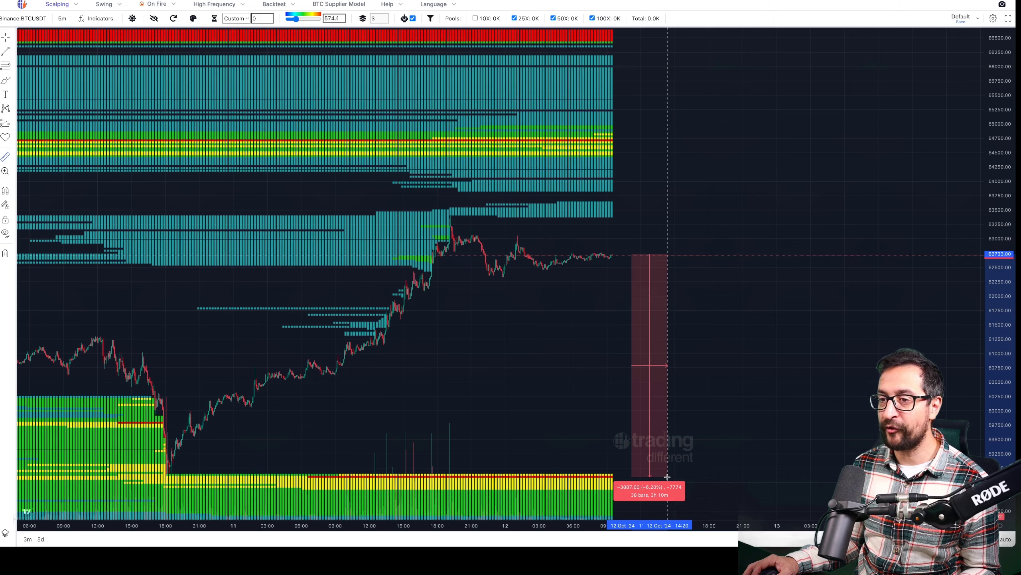
pyautogui.click(667, 477)
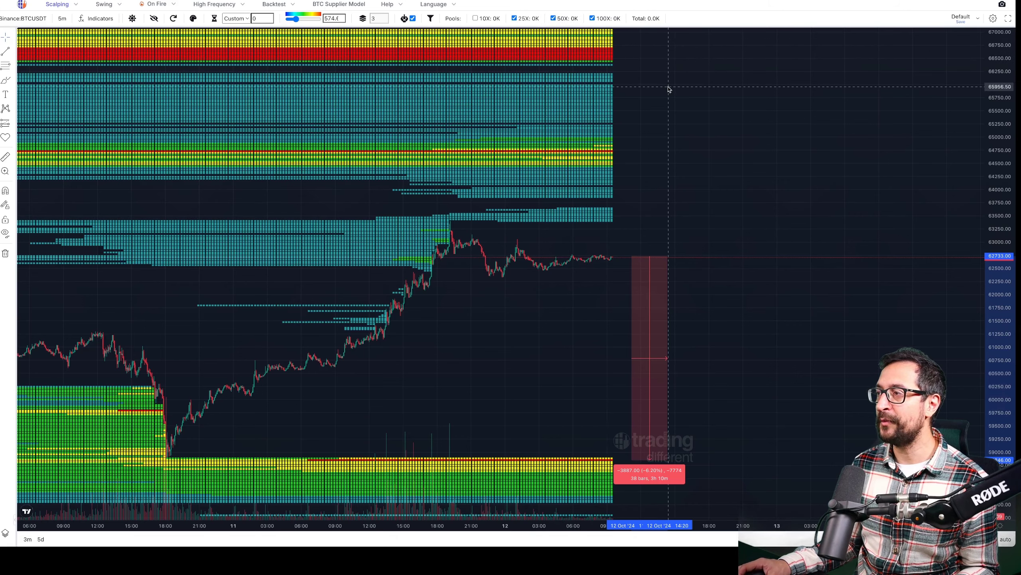
pyautogui.click(685, 124)
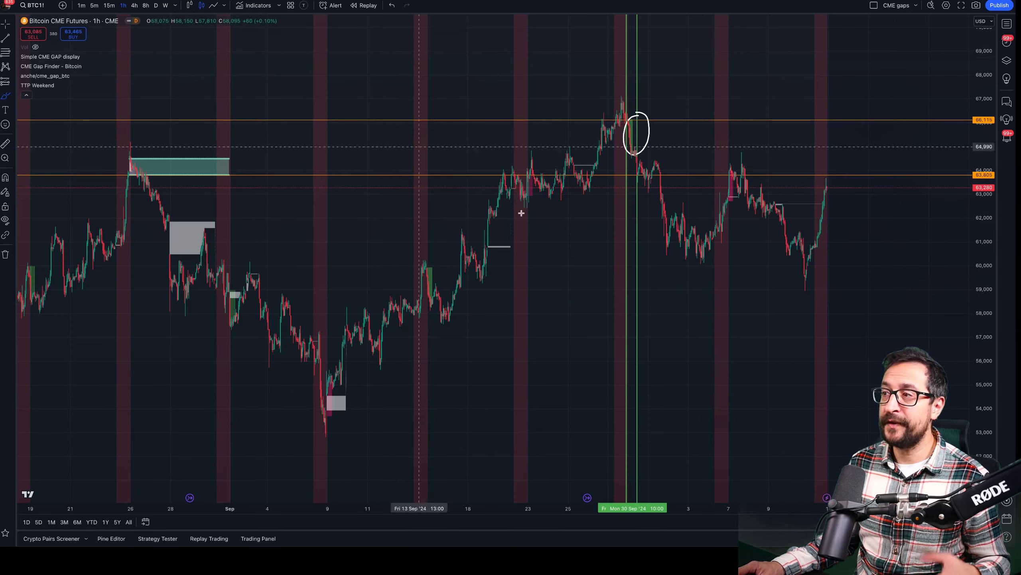
pyautogui.scroll(3, 695, 347)
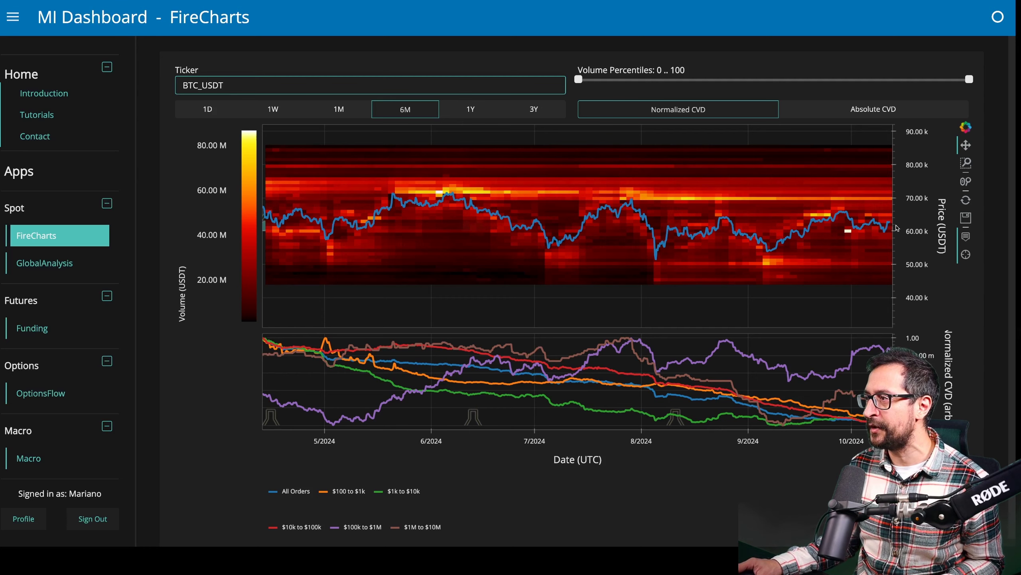
# - Review the price line on the six-month BTC_USDT FireCharts order heatmap
pyautogui.moveTo(887, 219)
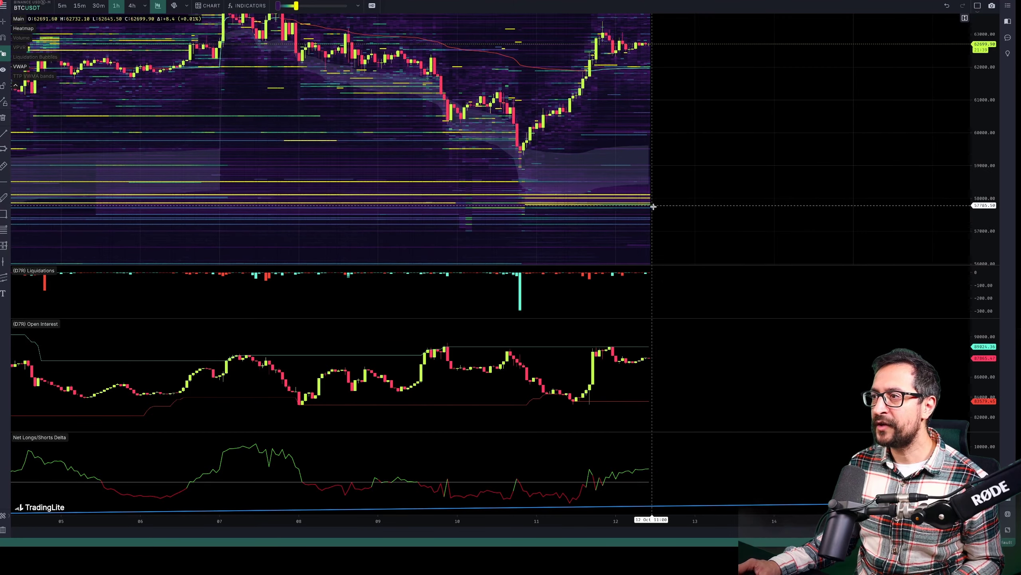
# - Pan the TradingLite BTCUSDT heatmap to show the 60,000–67,000 price levels
pyautogui.moveTo(648, 194)
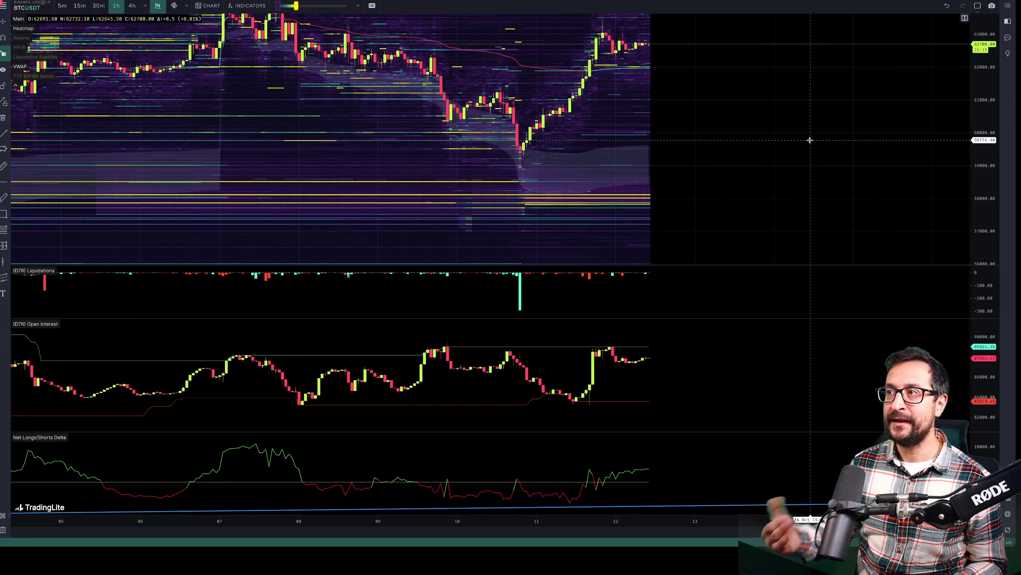
pyautogui.moveTo(810, 140); pyautogui.dragTo(781, 268)
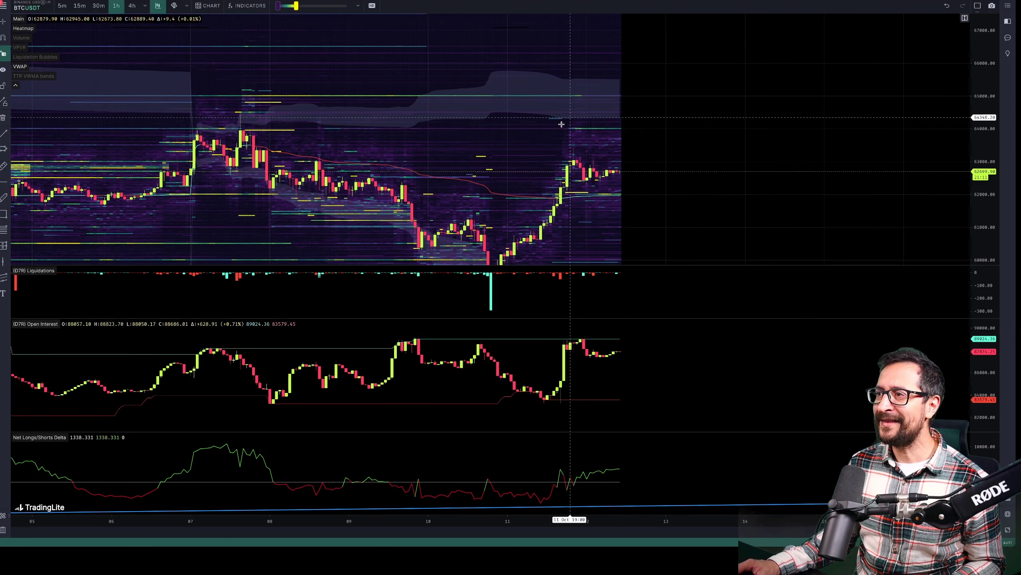
pyautogui.moveTo(579, 96)
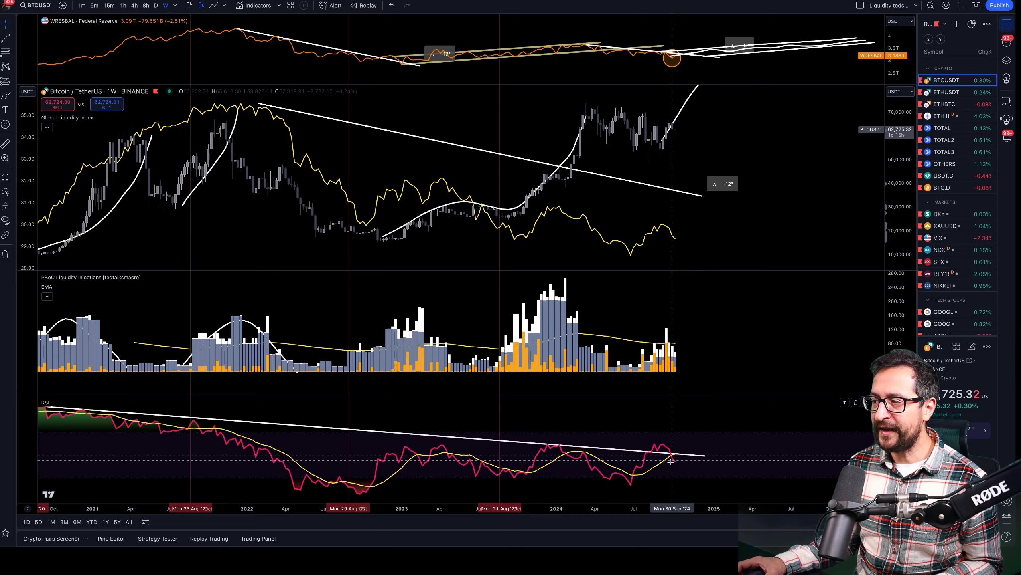
# - Zoom the global liquidity chart out to 2020, then switch to the China stimulus X post
pyautogui.scroll(-2, 671, 464)
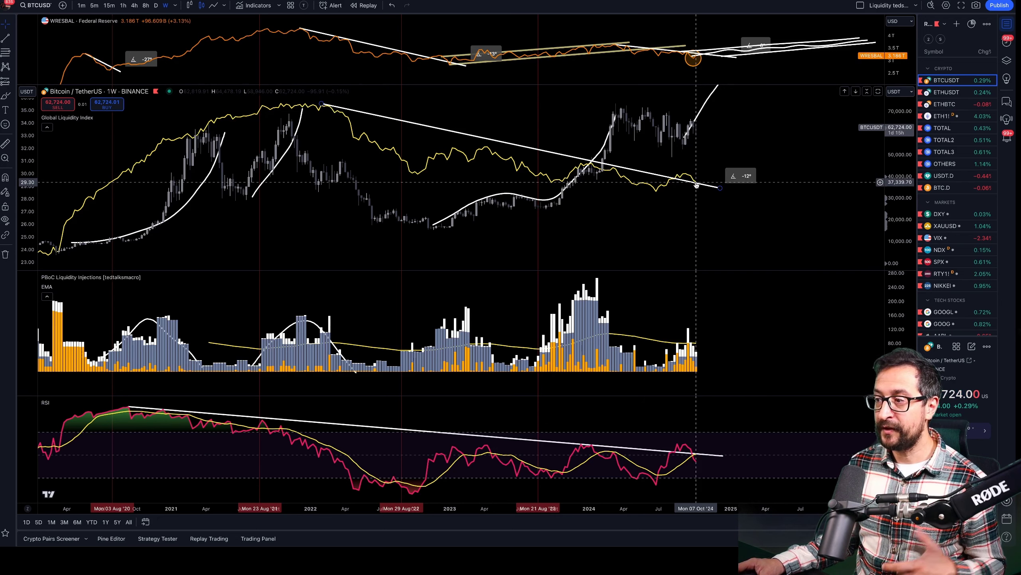
pyautogui.hotkey('alt', 'Tab')
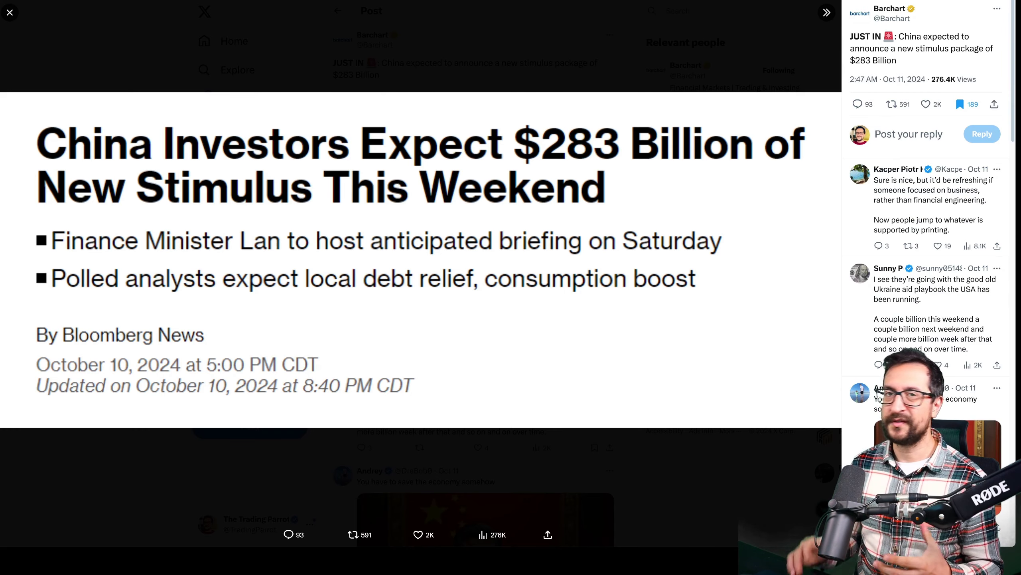
# - Leave the X post and return to the TradingView Fed WRESBAL reserves chart
pyautogui.hotkey('alt', 'Tab')
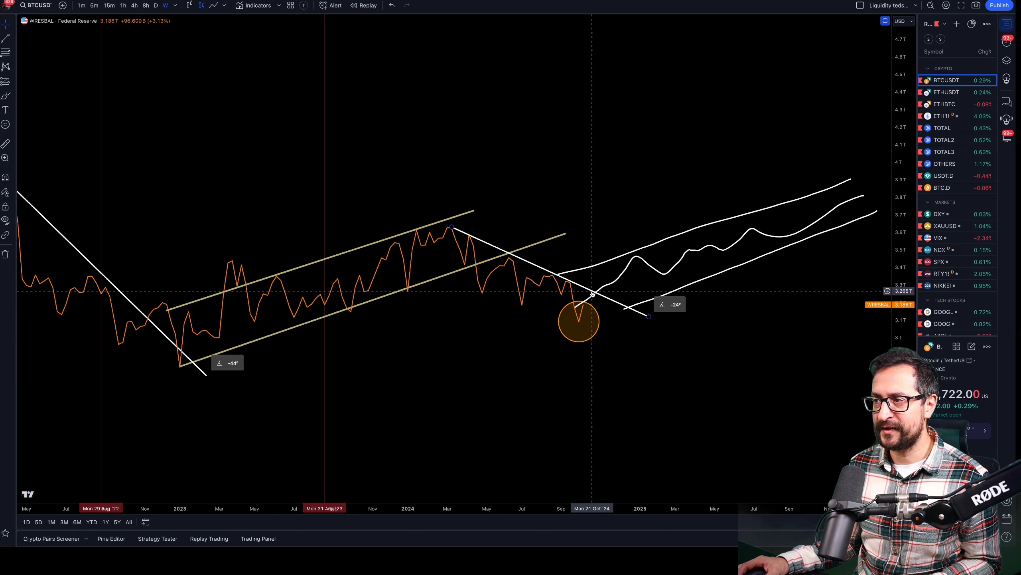
# - Zoom out and pan the WRESBAL chart to review Fed reserves back to 2019
pyautogui.scroll(-4, 593, 293)
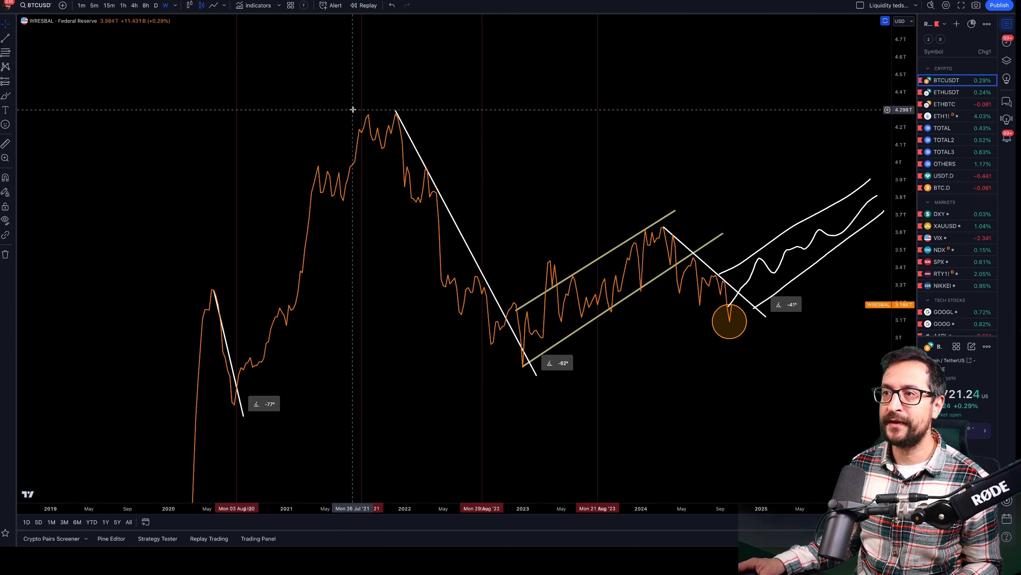
pyautogui.moveTo(782, 387); pyautogui.dragTo(599, 334)
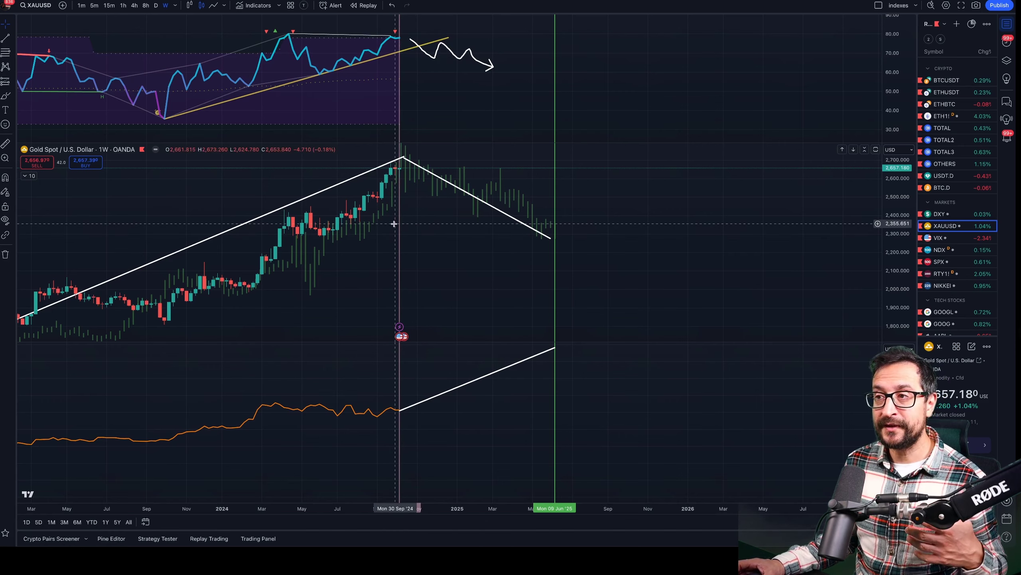
# - Zoom through the weekly XAUUSD gold chart's history and projection, then switch to DXY
pyautogui.scroll(-2, 399, 223)
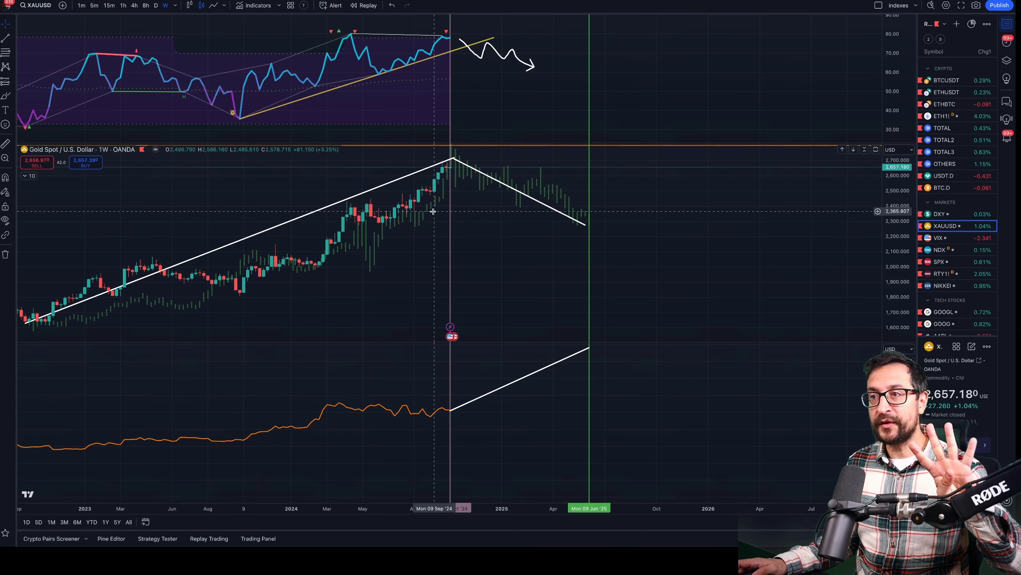
pyautogui.scroll(-3, 433, 211)
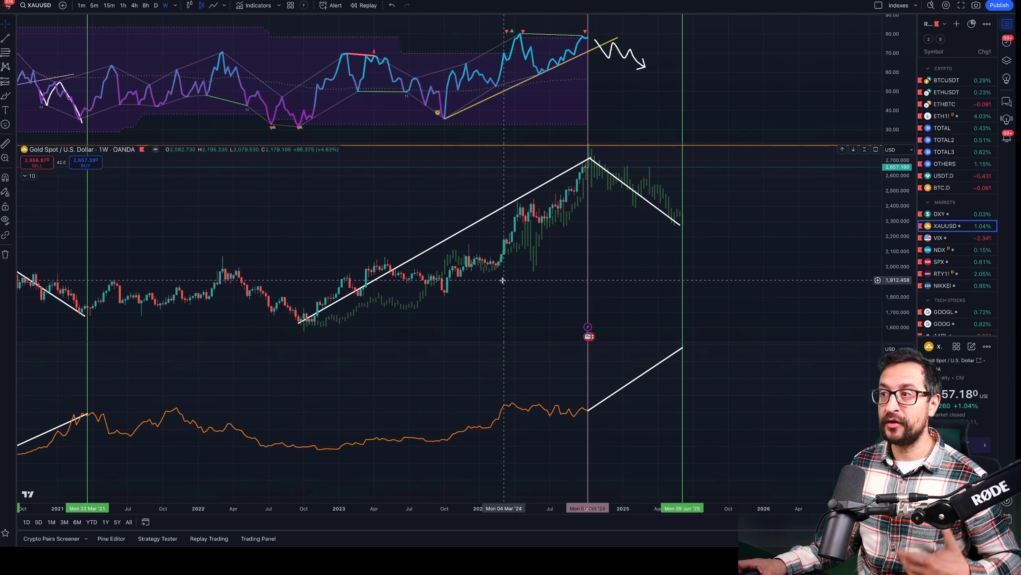
pyautogui.scroll(-5, 502, 280)
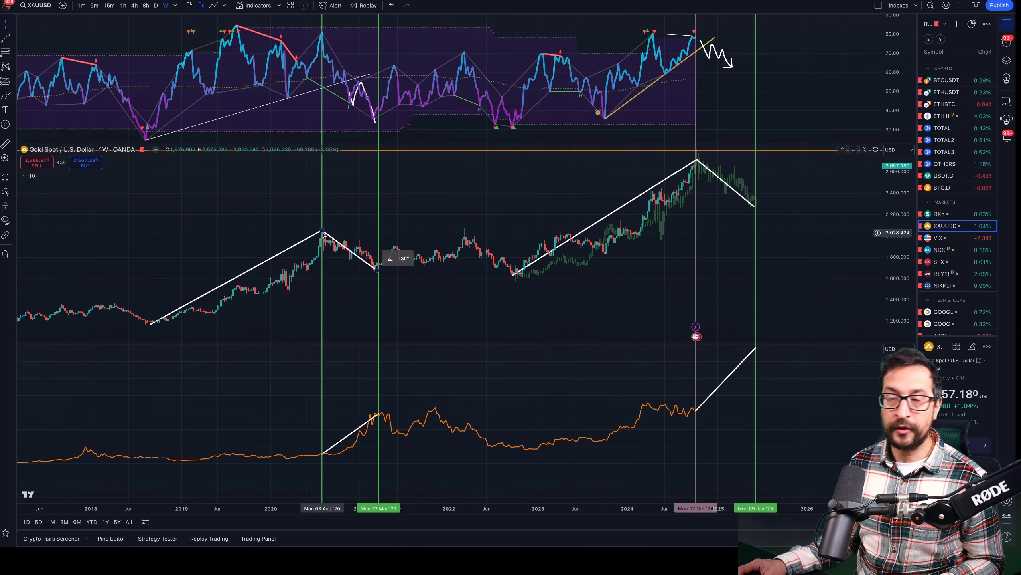
pyautogui.scroll(5, 382, 201)
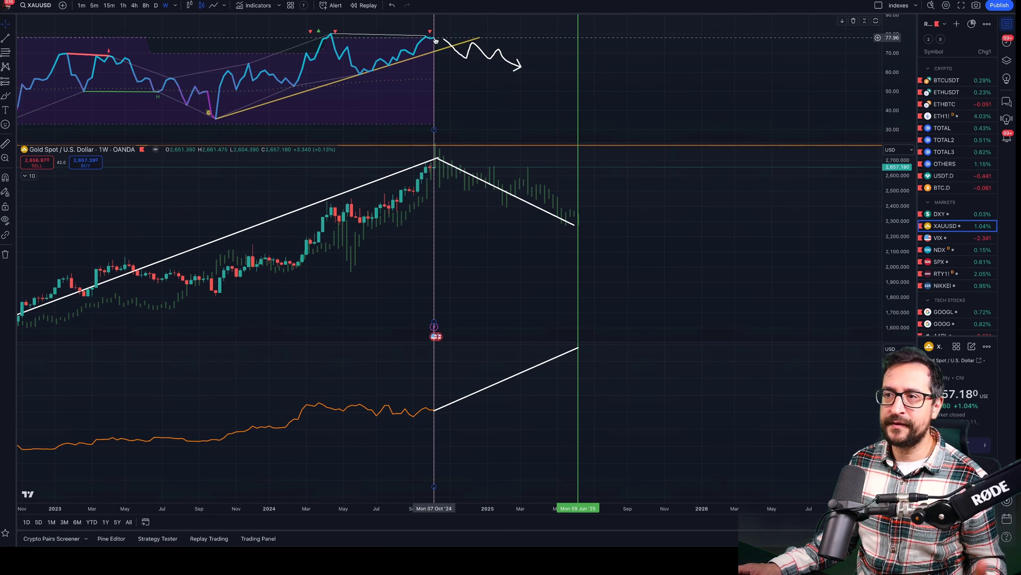
pyautogui.scroll(-3, 435, 40)
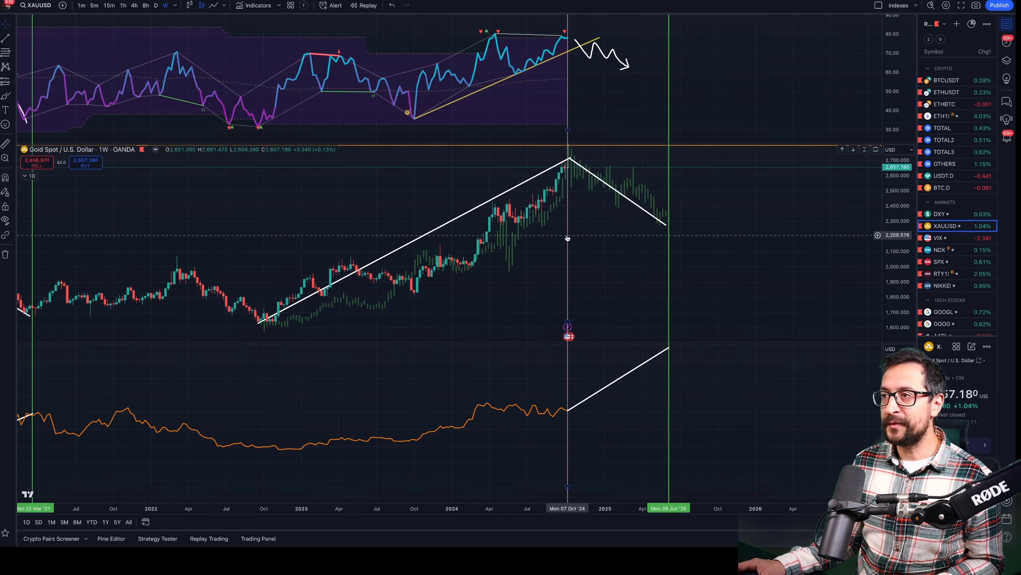
pyautogui.press('Up')
pyautogui.scroll(3, 421, 269)
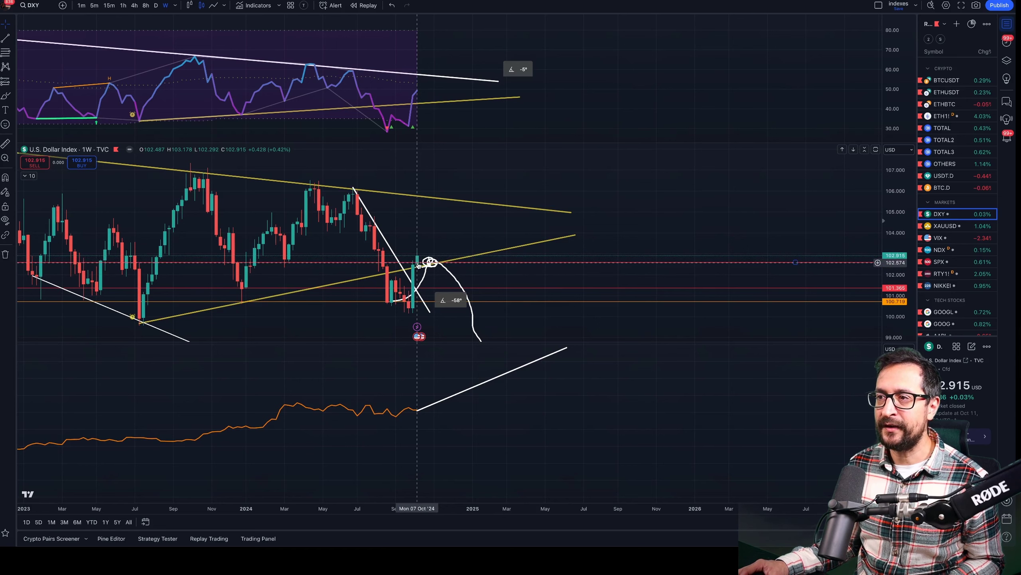
# - Zoom out the weekly DXY chart to show the Dollar Index back to 2018
pyautogui.scroll(-3, 419, 262)
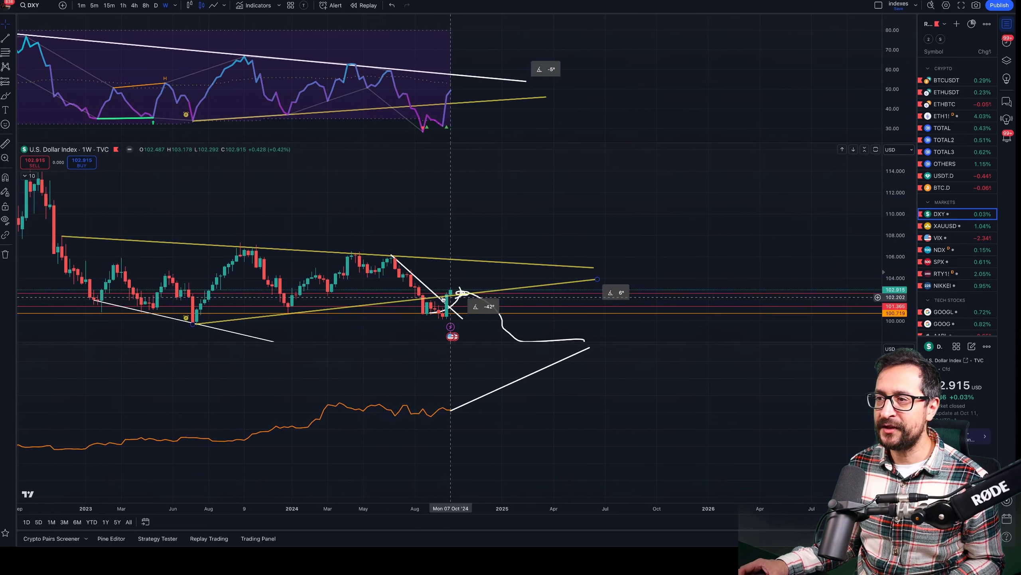
pyautogui.scroll(-3, 503, 434)
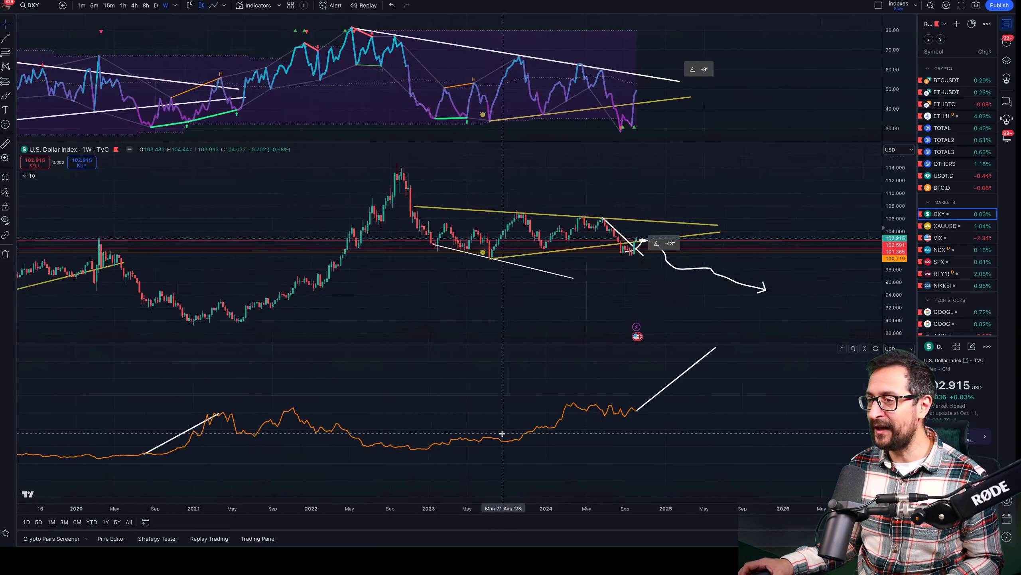
pyautogui.scroll(-2, 503, 434)
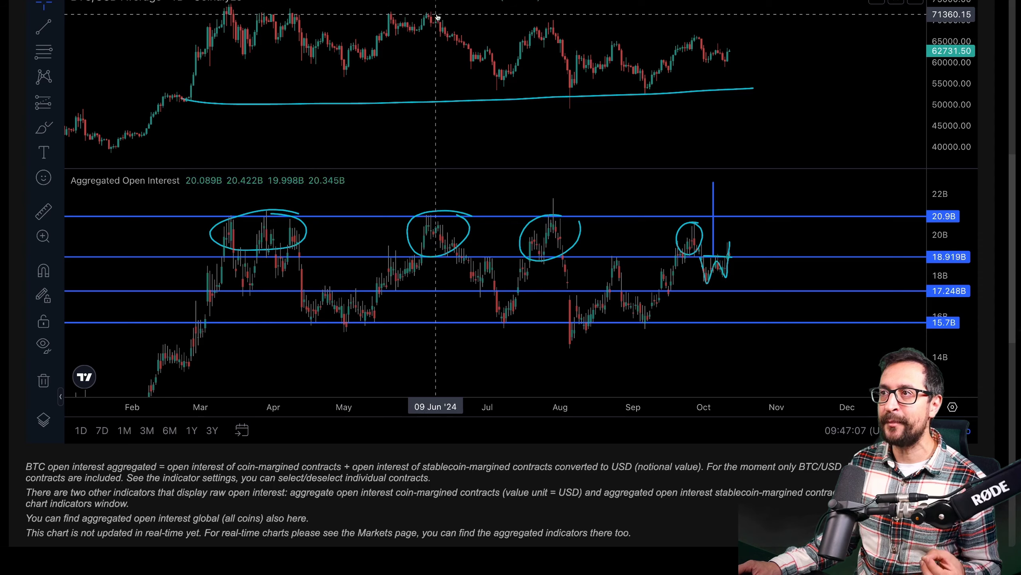
# - Zoom the Coinalyze aggregated open interest chart to inspect Bitcoin's 20.9B OI peaks
pyautogui.scroll(3, 735, 262)
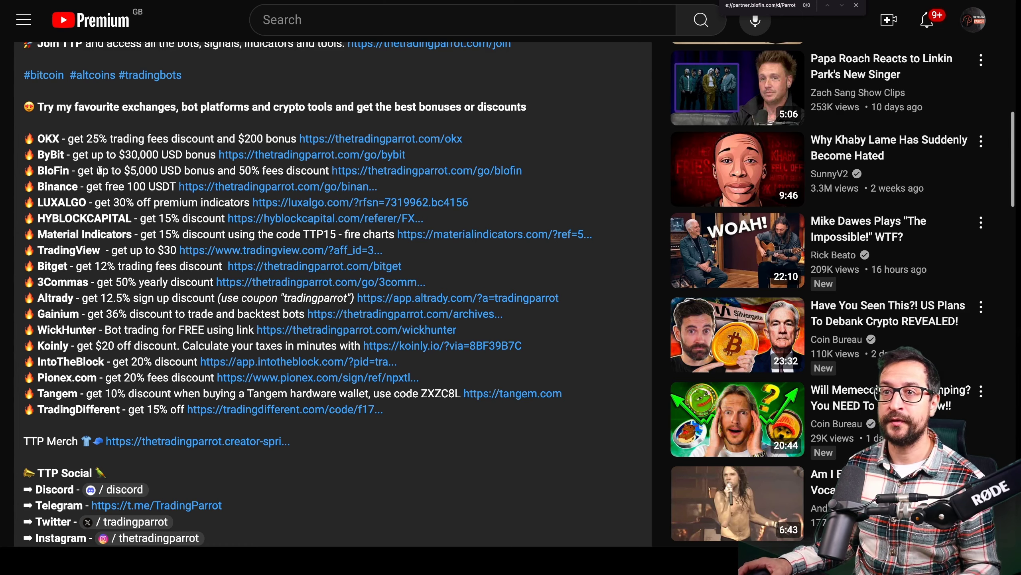
# - Highlight the BloFin name and its $5,000 USD bonus in the YouTube description
pyautogui.moveTo(37, 171); pyautogui.dragTo(69, 169)
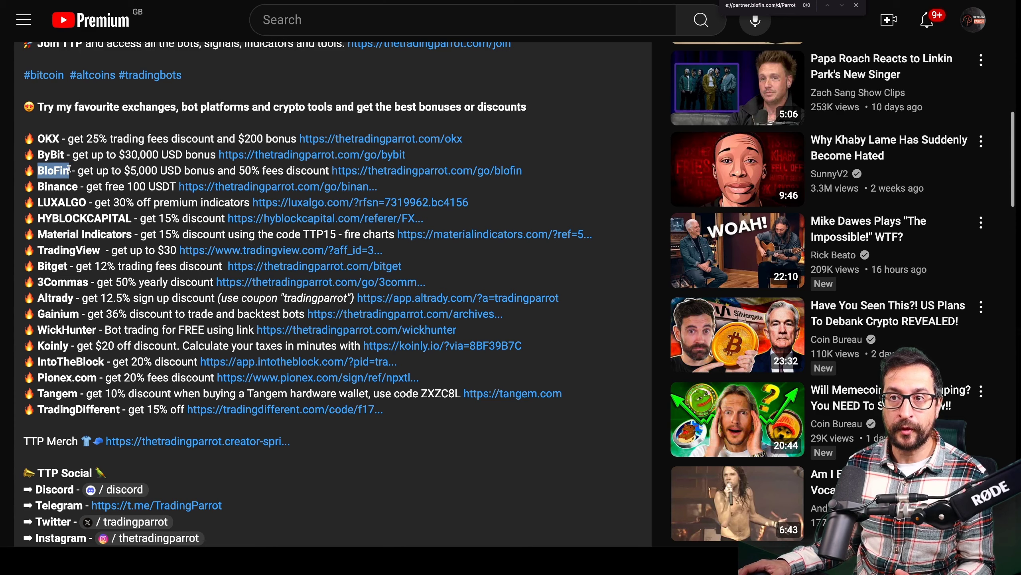
pyautogui.moveTo(125, 170); pyautogui.dragTo(326, 157)
pyautogui.scroll(-1, 209, 166)
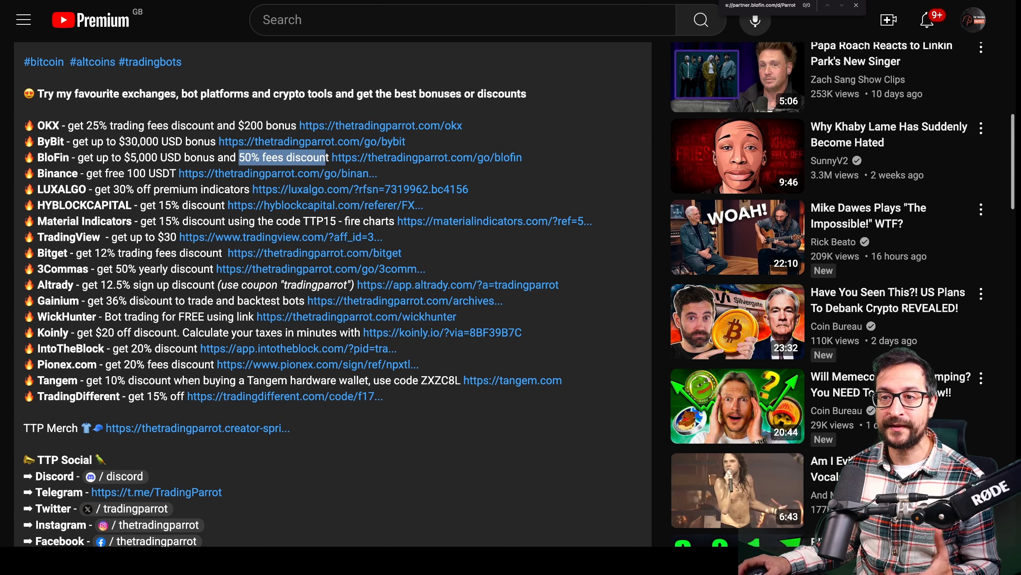
# - Highlight the TradingDifferent discount and HYBLOCKCAPITAL 15% offer, then scroll the list
pyautogui.moveTo(54, 397); pyautogui.dragTo(182, 396)
pyautogui.moveTo(38, 205); pyautogui.dragTo(225, 204)
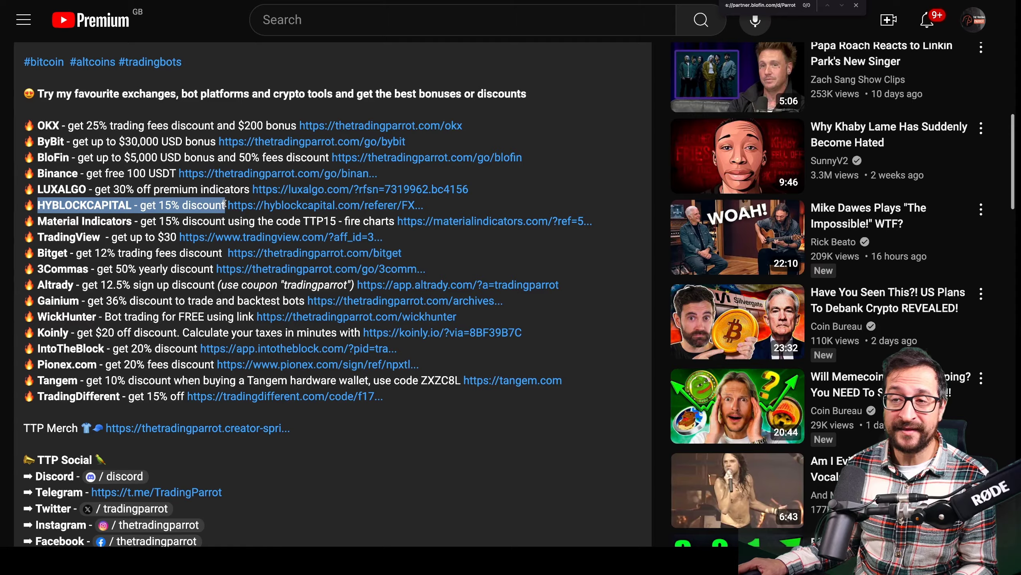
pyautogui.scroll(5, 225, 203)
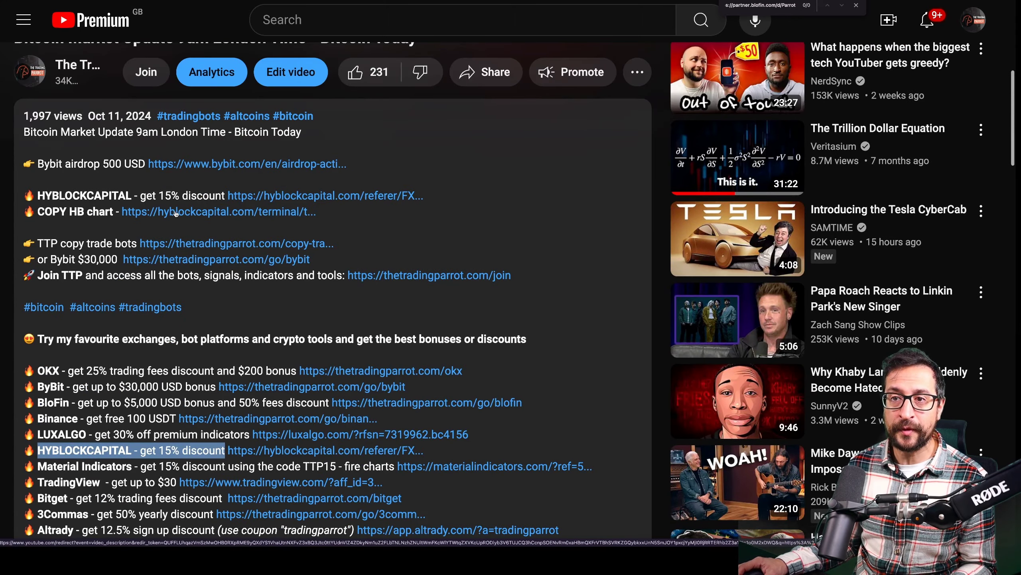
pyautogui.scroll(-3, 176, 213)
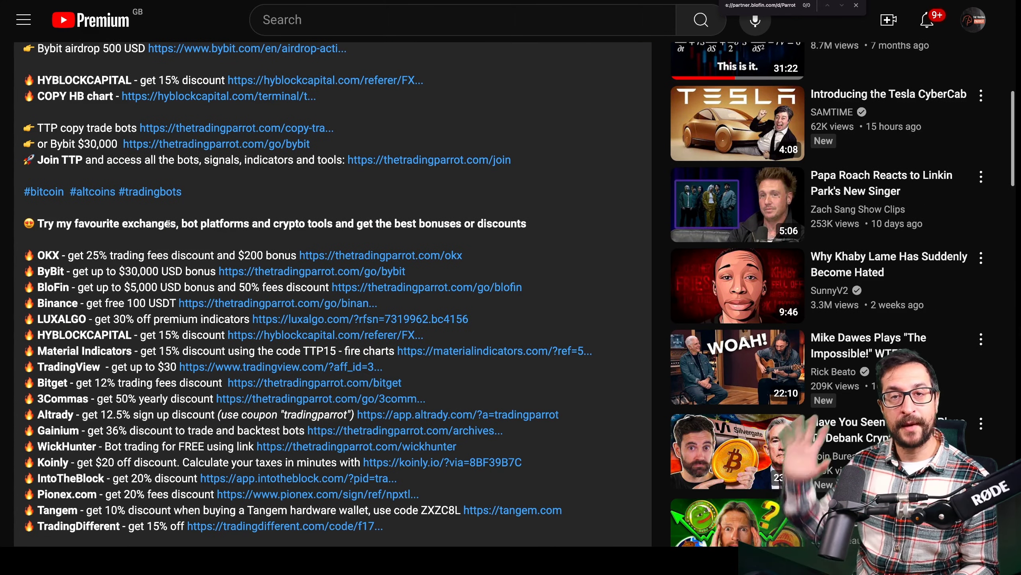